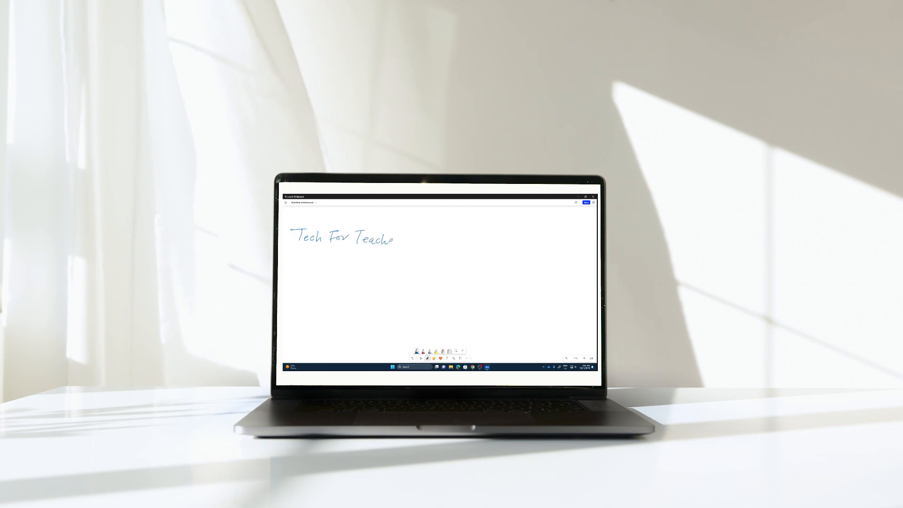
- Underline the handwritten title and write "This is the whiteboard Lesson" in blue ink beneath it
mouse_move(284, 250)
mouse_down()
mouse_move(419, 249)
mouse_move(296, 256)
mouse_up()
drag(292, 262, 309, 269)
drag(337, 263, 467, 269)
drag(468, 268, 502, 269)
drag(504, 269, 508, 268)
click(421, 358)
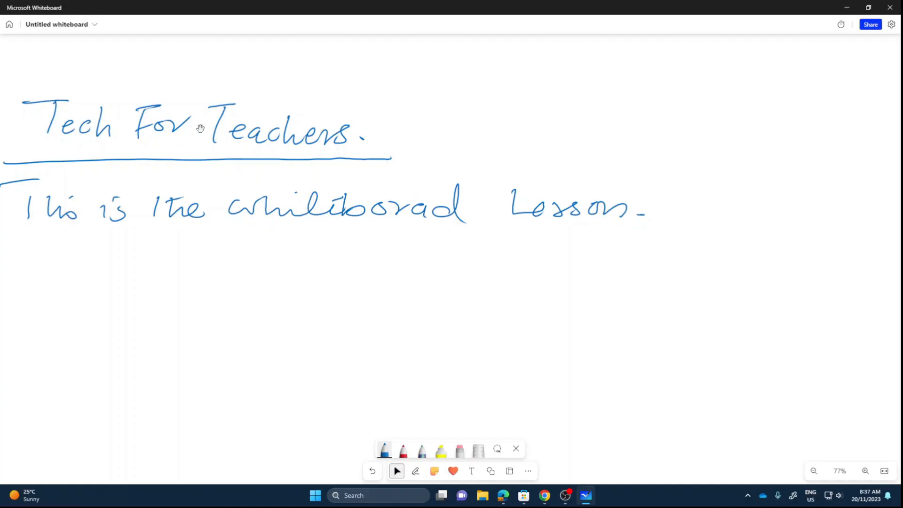
- Close the pen set and reposition the handwriting so "Teachers" sits closer to "For" and "This is" closer to "the"
scroll(260, 200, up, 3)
click(516, 449)
scroll(656, 302, down, 2)
click(398, 148)
scroll(395, 149, up, 4)
scroll(394, 149, down, 5)
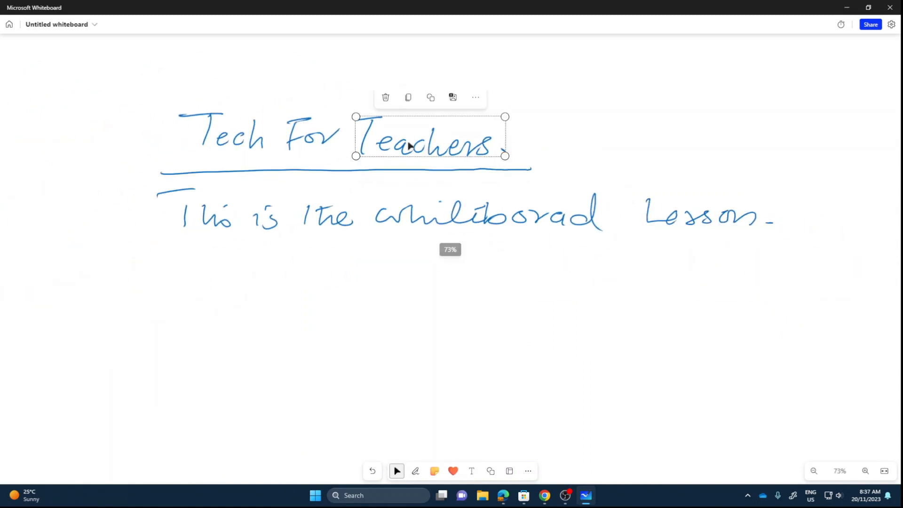
click(527, 217)
click(534, 174)
click(515, 272)
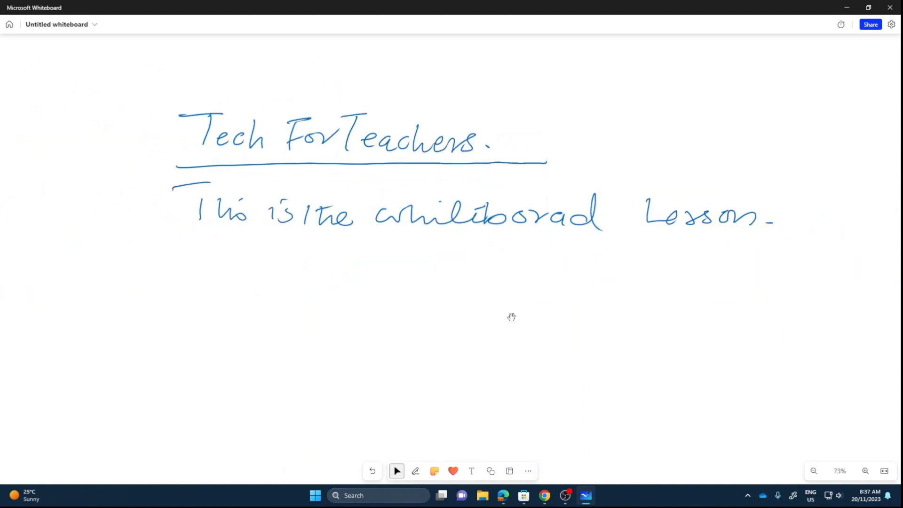
- Add a text box reading "Tech for Teachers" below the handwritten lines
click(472, 471)
click(244, 274)
text(Tech for Teachers)
drag(330, 288, 374, 300)
drag(309, 282, 283, 261)
- Insert a circle shape beside the text box, label it "Oval", and stretch it into a wide ellipse
click(510, 471)
click(638, 126)
click(490, 471)
click(462, 430)
drag(109, 211, 184, 283)
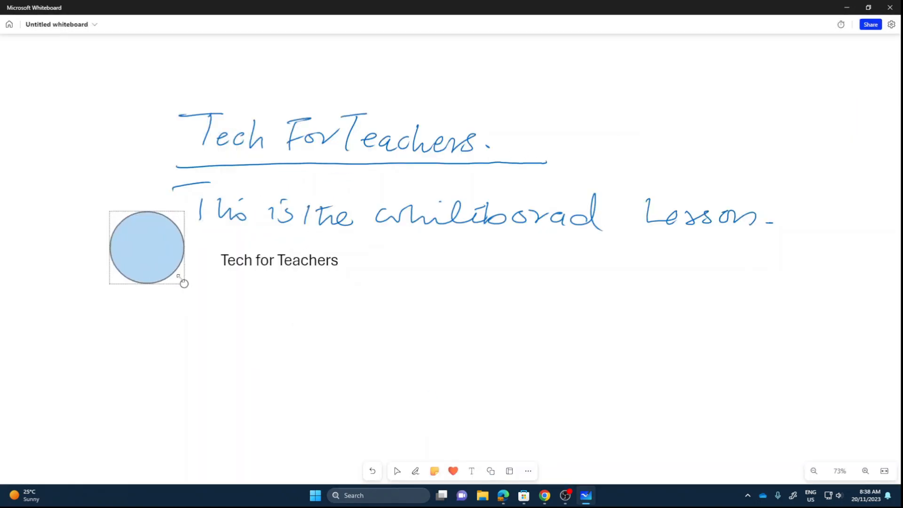
drag(147, 247, 152, 259)
text(Oval)
drag(115, 296, 79, 292)
- Place a green check mark reaction just above the oval
click(453, 470)
click(452, 429)
click(123, 211)
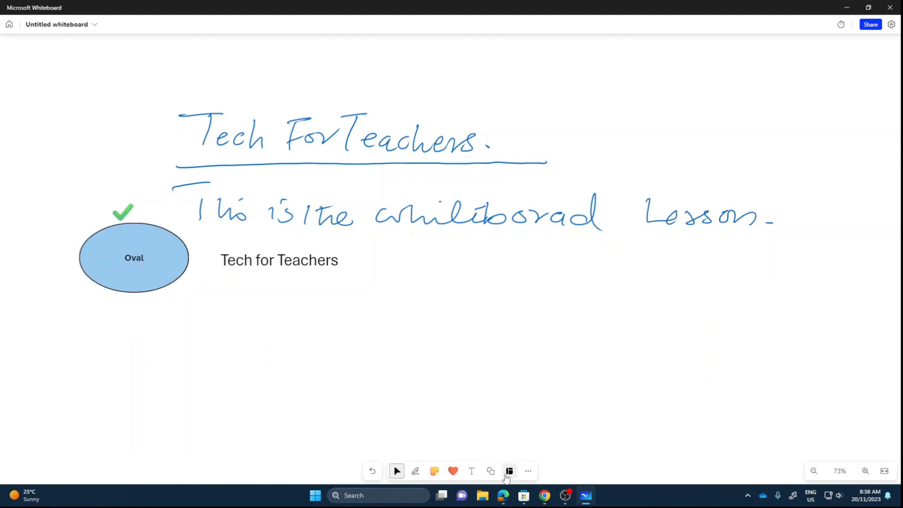
- Add a yellow sticky note reading "Link is in the Description" and move it beside the start of the handwritten title
click(528, 471)
click(434, 471)
click(798, 162)
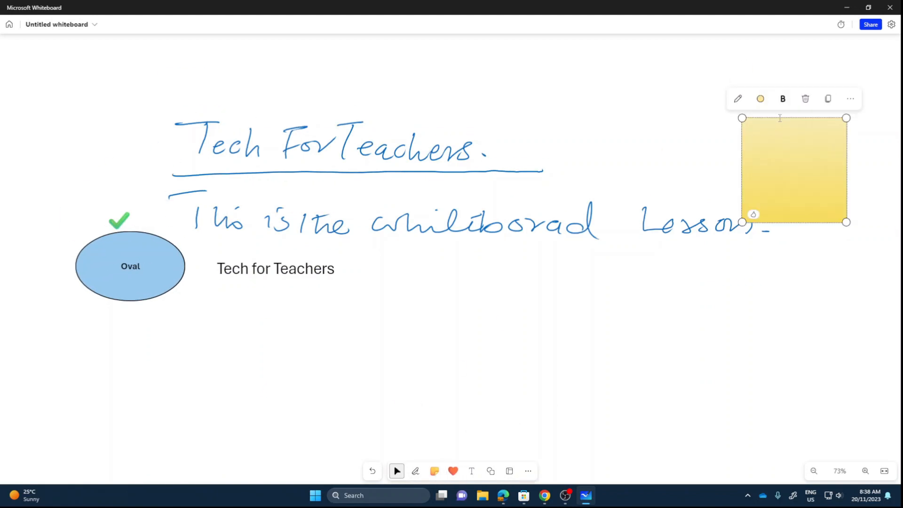
text(Link is in the Description)
drag(811, 205, 108, 165)
- Search Windows for "sto" and open the Microsoft Store
mouse_move(551, 504)
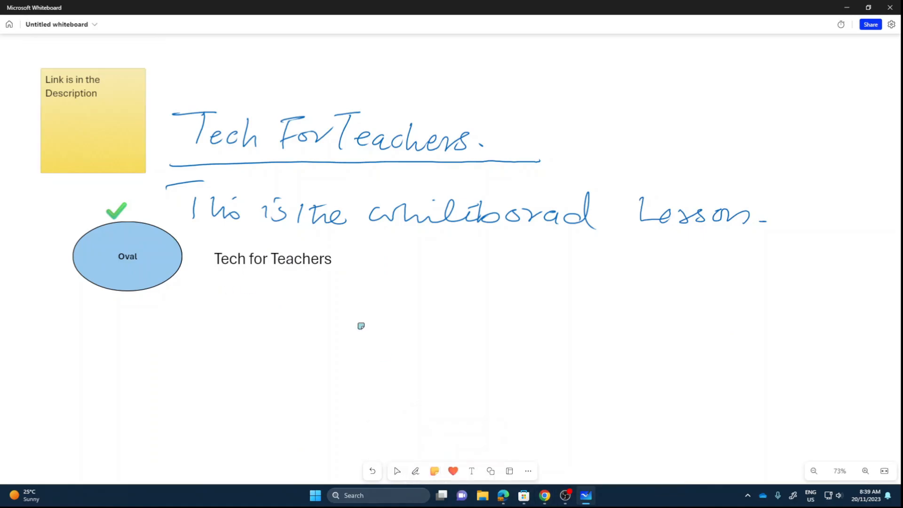
click(246, 477)
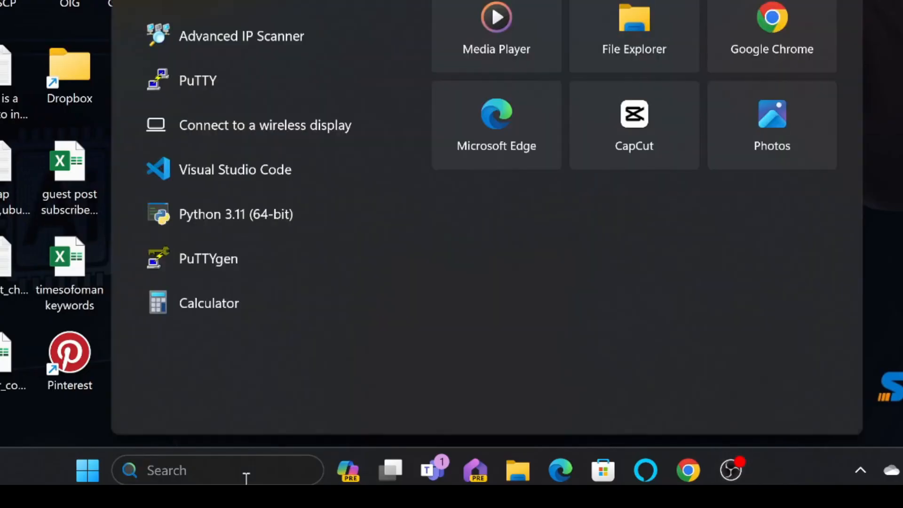
text(sto)
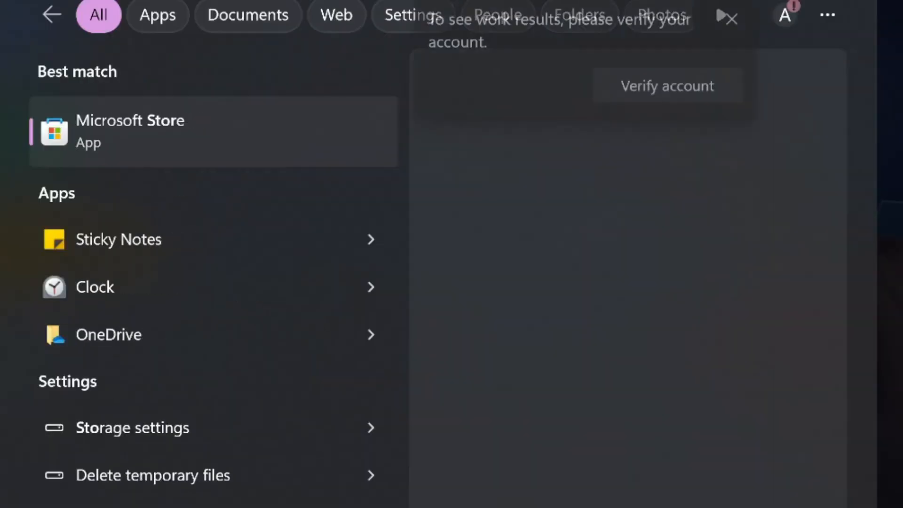
key(Return)
- Search the Microsoft Store for "whiteboard" and request the installation of Microsoft Whiteboard
click(499, 17)
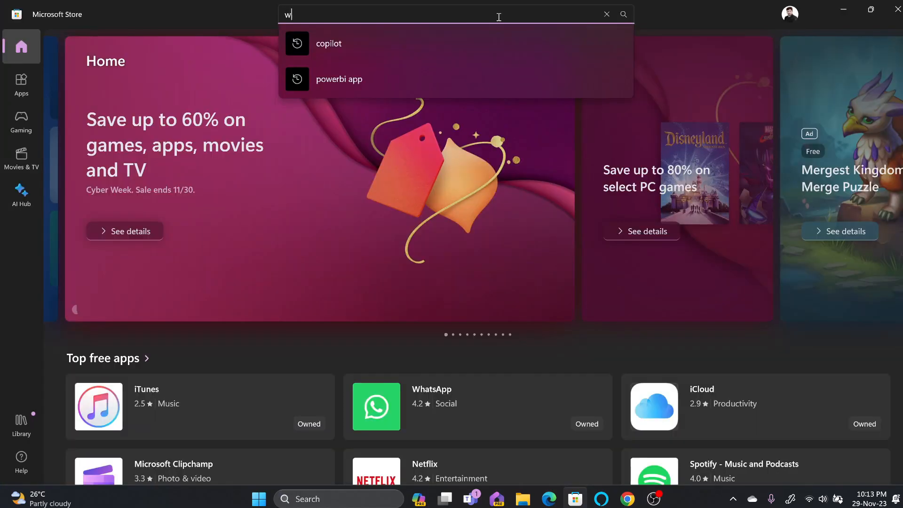
text(whiteboard)
click(360, 189)
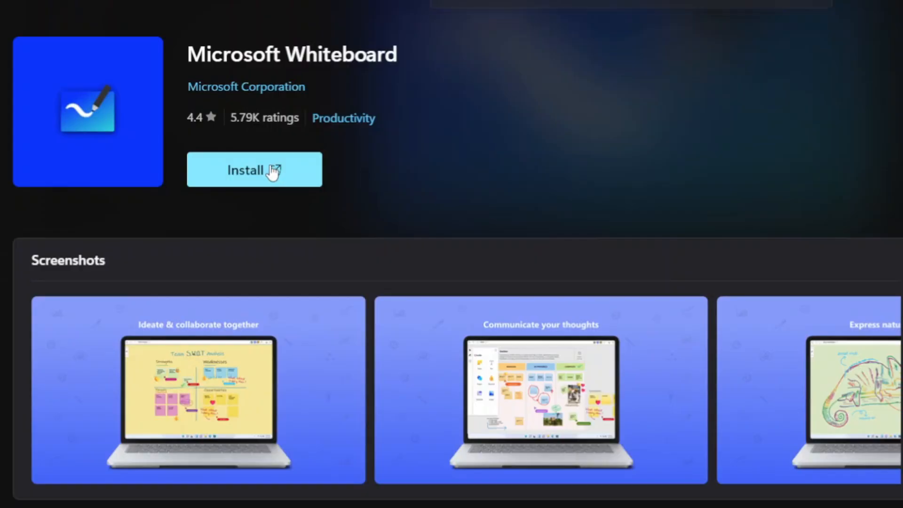
click(272, 171)
click(797, 277)
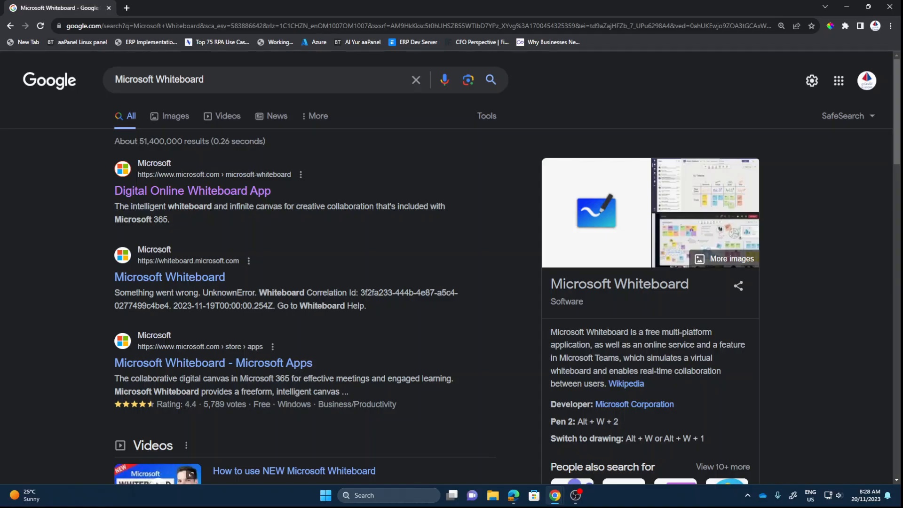
- Open the Digital Online Whiteboard App search result and review its online start and app download options
click(188, 192)
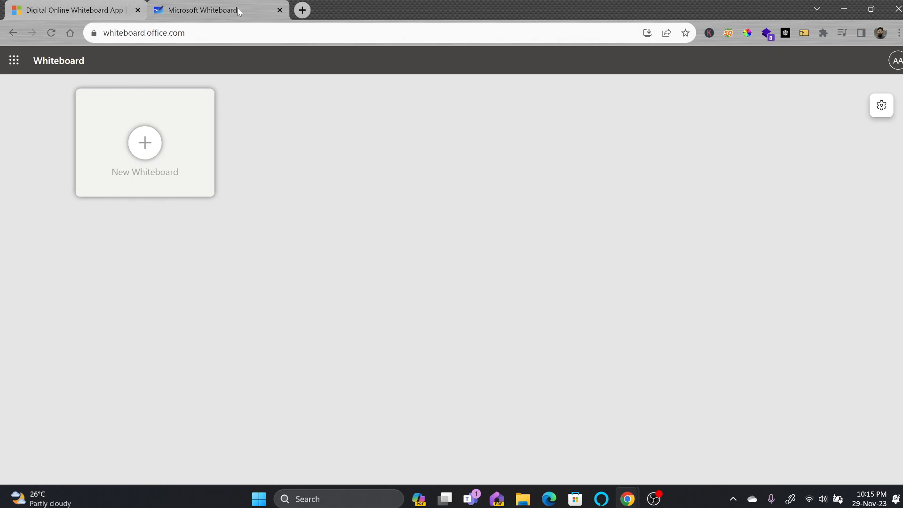
click(280, 10)
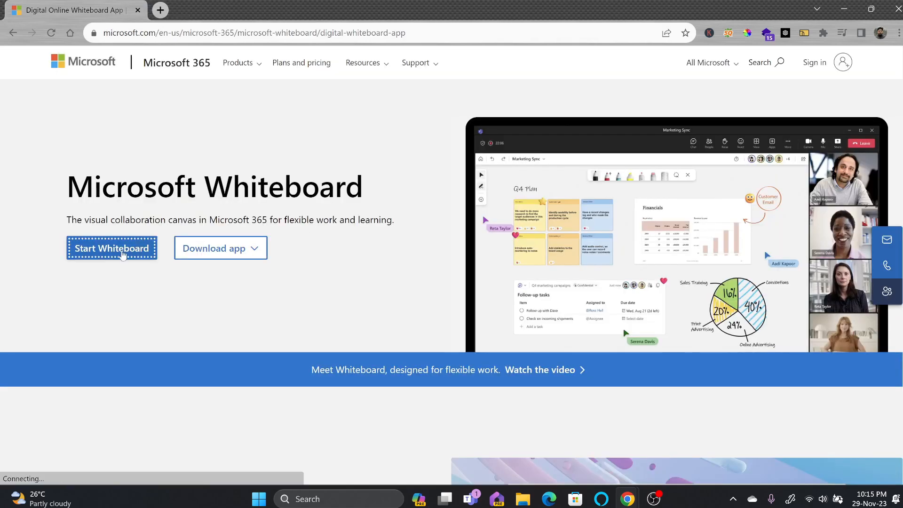
click(261, 256)
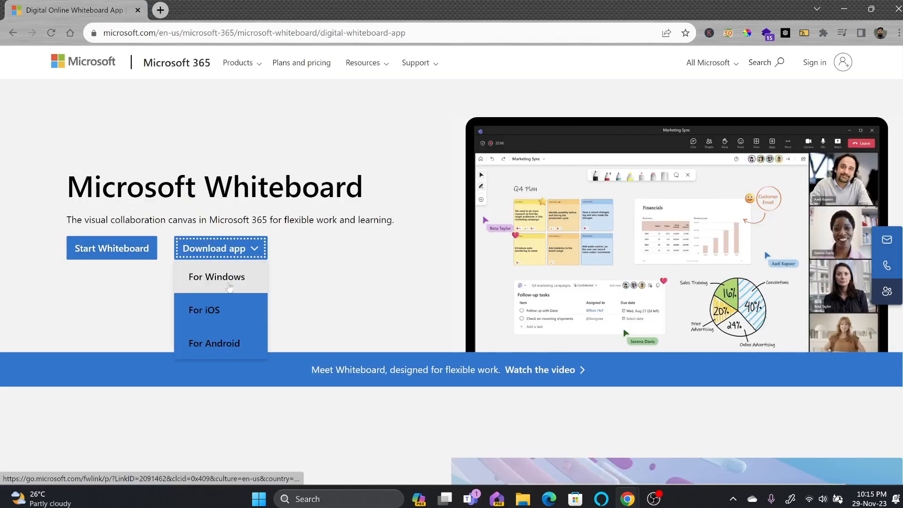
click(394, 258)
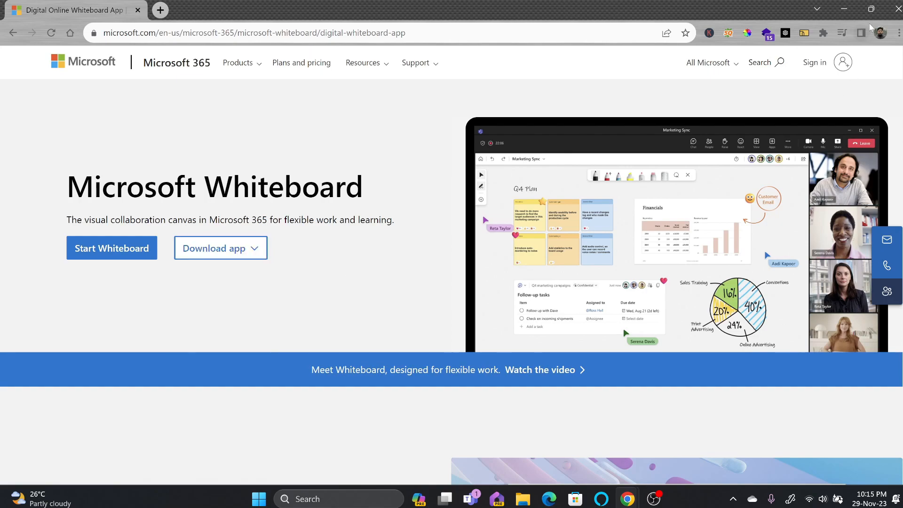
click(896, 9)
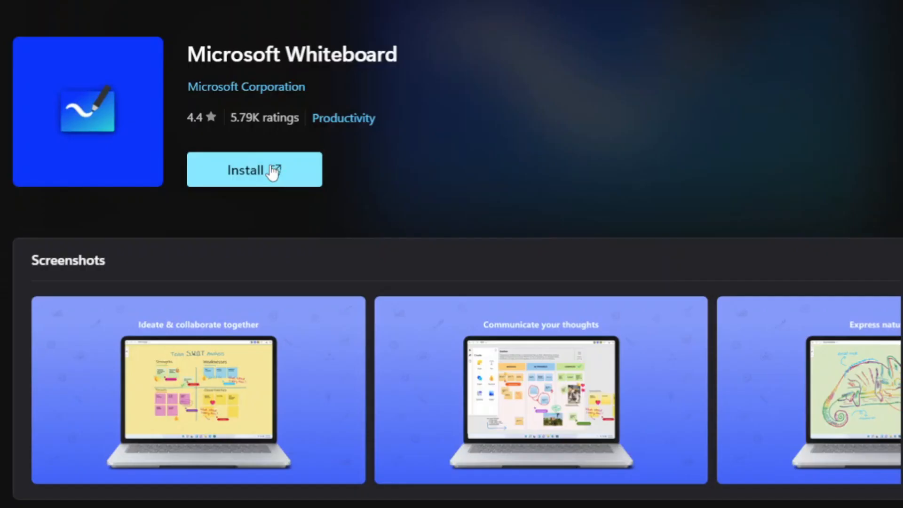
- Install Microsoft Whiteboard from its store page and start a new whiteboard with a blank canvas
click(278, 169)
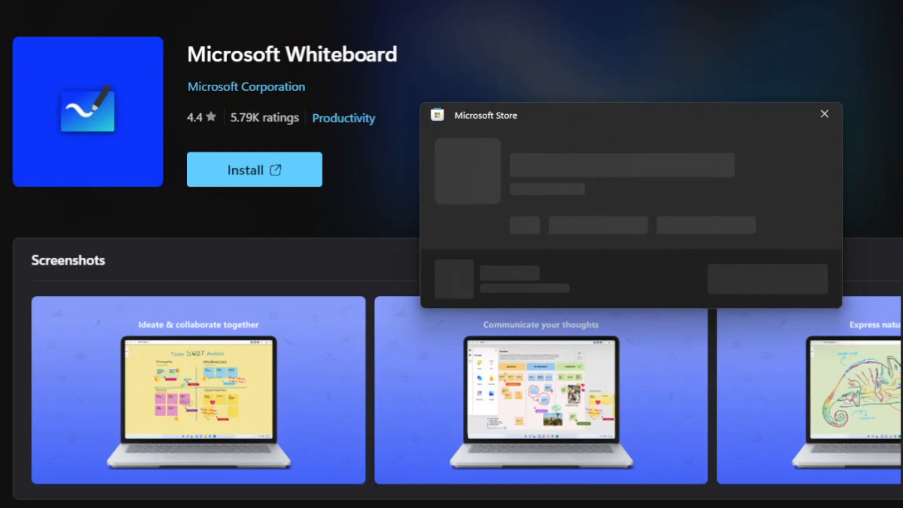
click(798, 282)
click(730, 275)
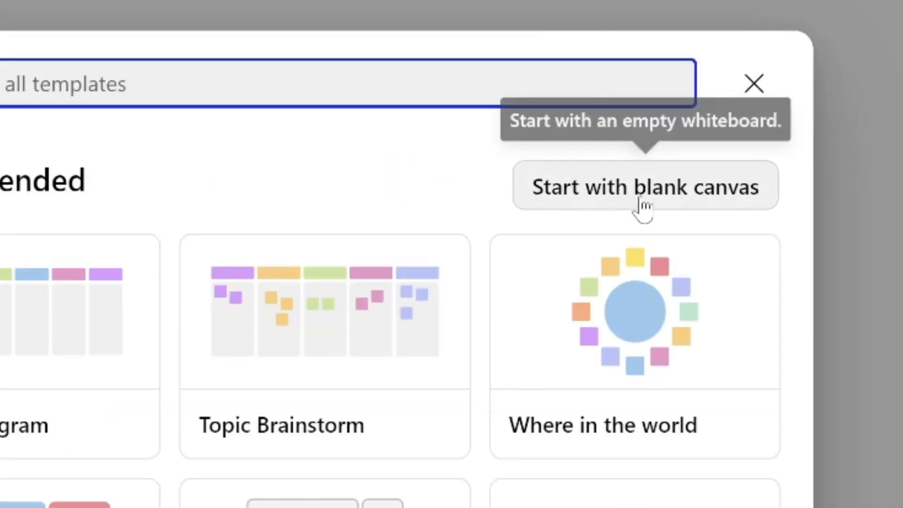
click(648, 136)
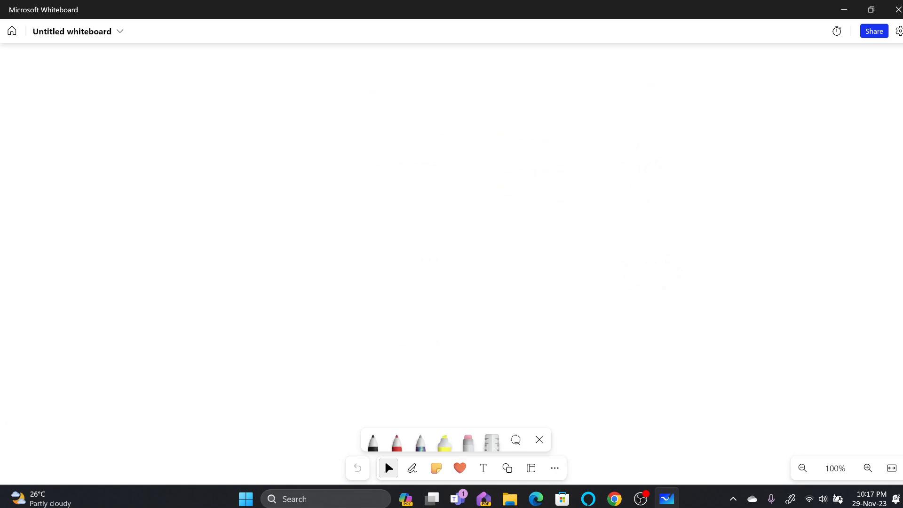
- Handwrite the title "Syncbricks Tech for Teachers" in black ink across the upper part of the canvas
right_click(354, 297)
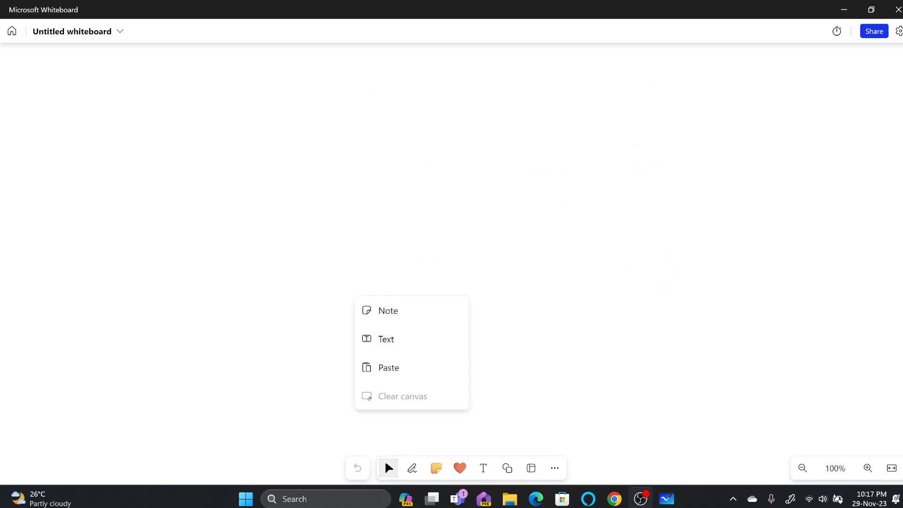
click(412, 467)
drag(253, 138, 239, 153)
drag(259, 144, 267, 169)
drag(314, 134, 317, 155)
drag(426, 128, 464, 125)
drag(449, 126, 454, 152)
drag(459, 143, 580, 155)
drag(606, 115, 747, 152)
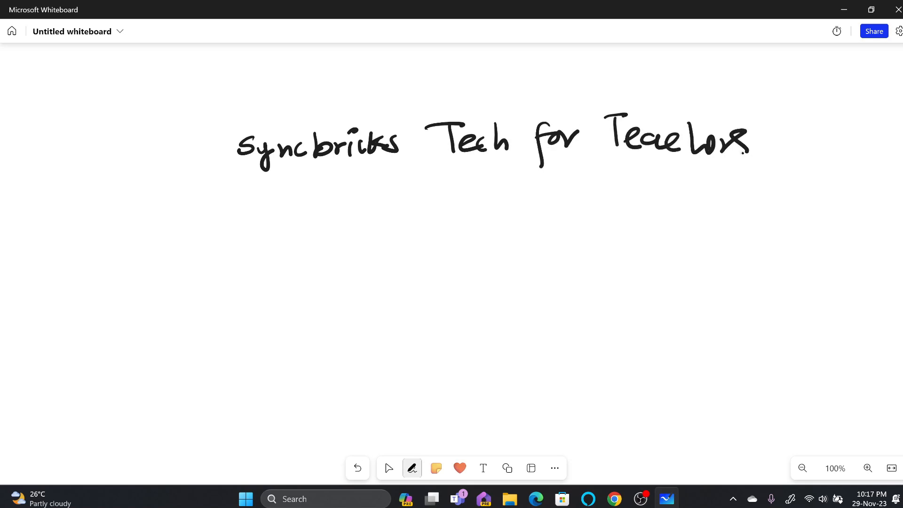
- Underline the title, then handwrite "White board demo" beneath it with its own underline
drag(236, 191, 796, 174)
drag(300, 235, 341, 258)
drag(367, 221, 437, 254)
drag(463, 224, 574, 251)
drag(614, 204, 712, 244)
drag(285, 298, 743, 284)
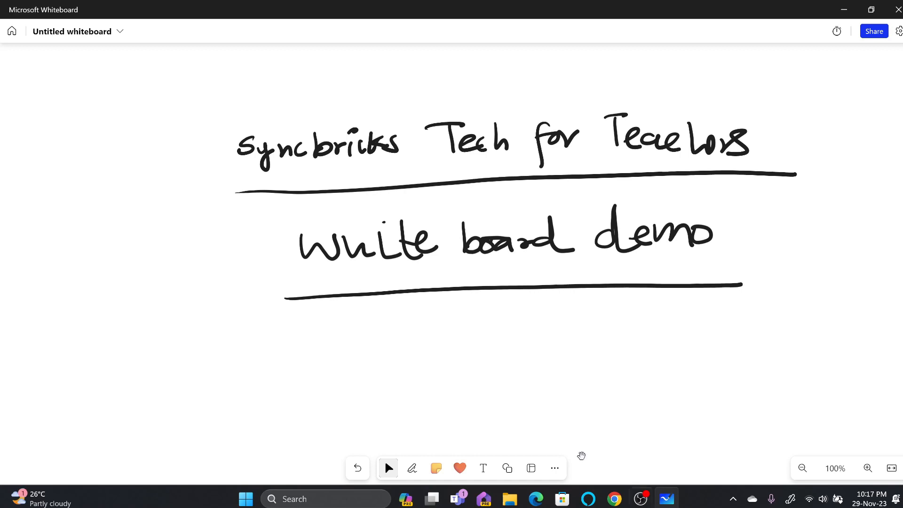
- Set the whiteboard's background color to black and select the handwriting
click(898, 31)
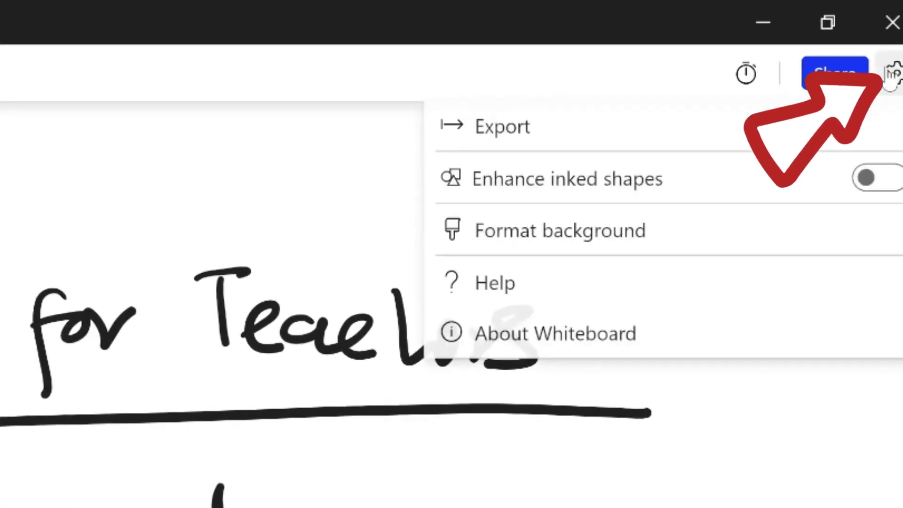
click(516, 236)
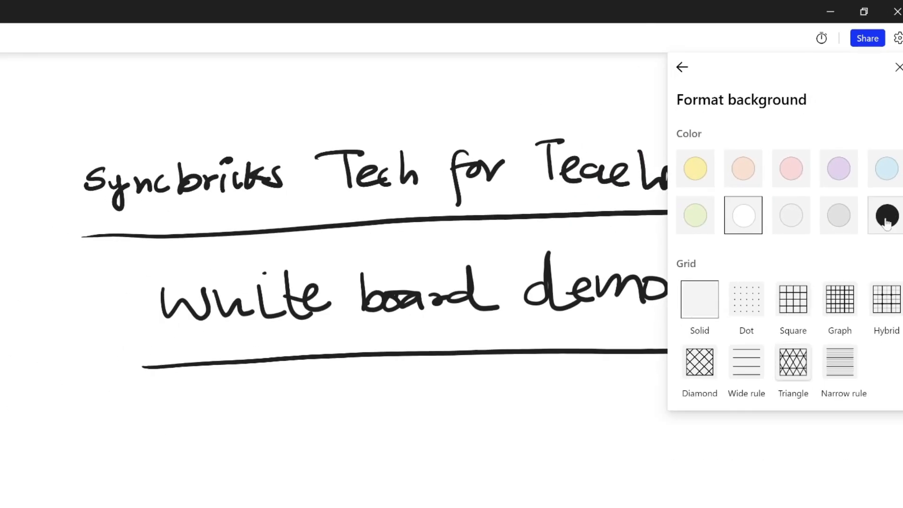
click(887, 221)
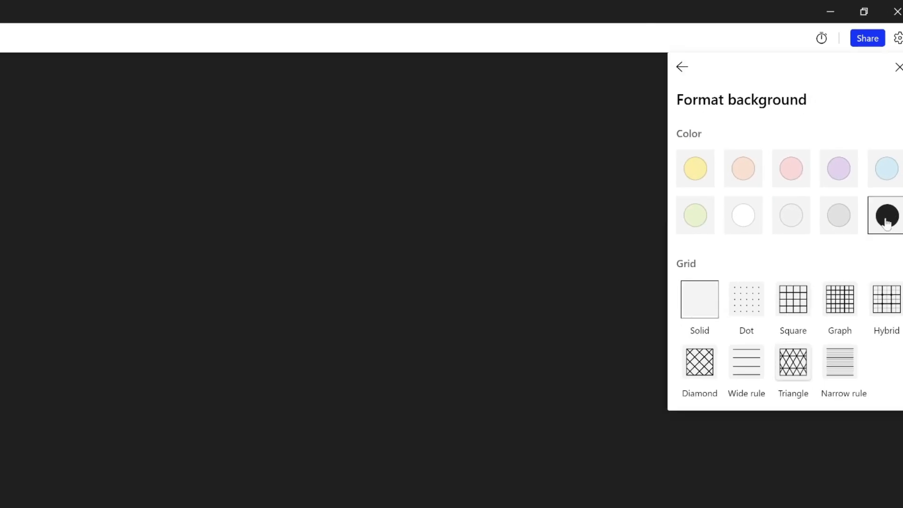
click(581, 290)
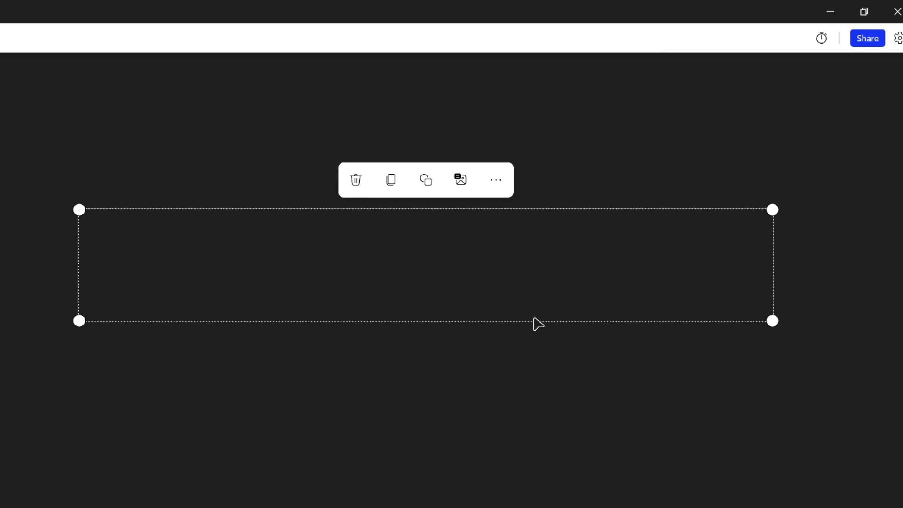
- Set the whiteboard's background color to light blue
click(896, 38)
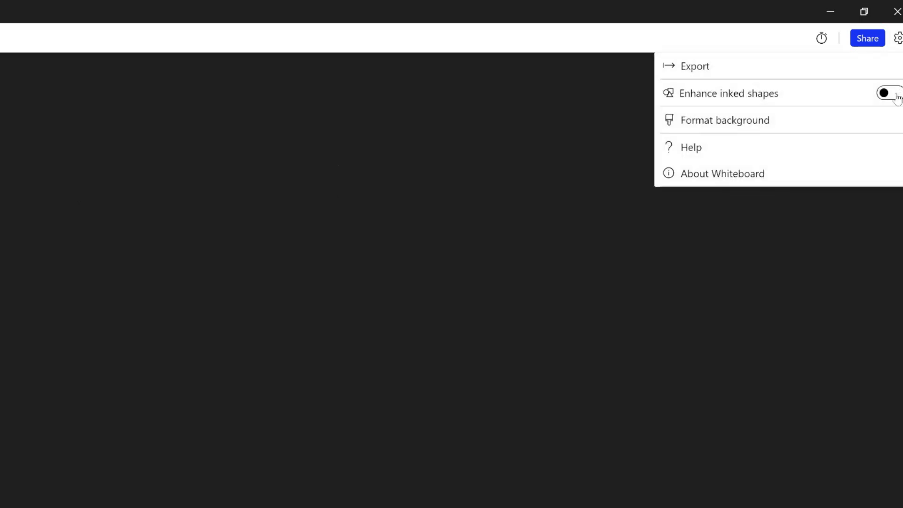
click(841, 122)
click(885, 165)
click(382, 290)
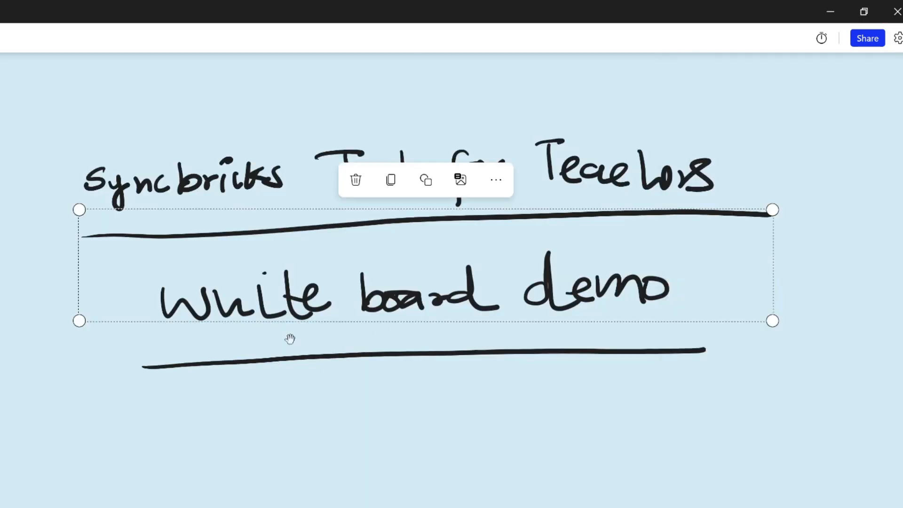
- Move the handwritten word "Syncbricks" away from the rest of the title, up and to the left
click(258, 192)
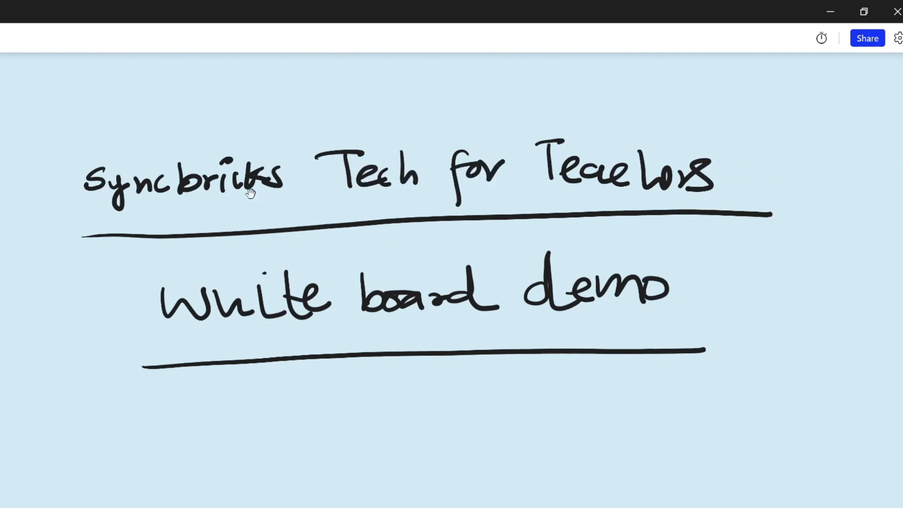
click(268, 177)
mouse_move(269, 178)
mouse_down()
mouse_move(184, 217)
mouse_move(151, 204)
mouse_move(181, 153)
mouse_move(187, 158)
mouse_up()
click(382, 161)
- Delete the handwritten "White board demo" together with both underlines
click(421, 305)
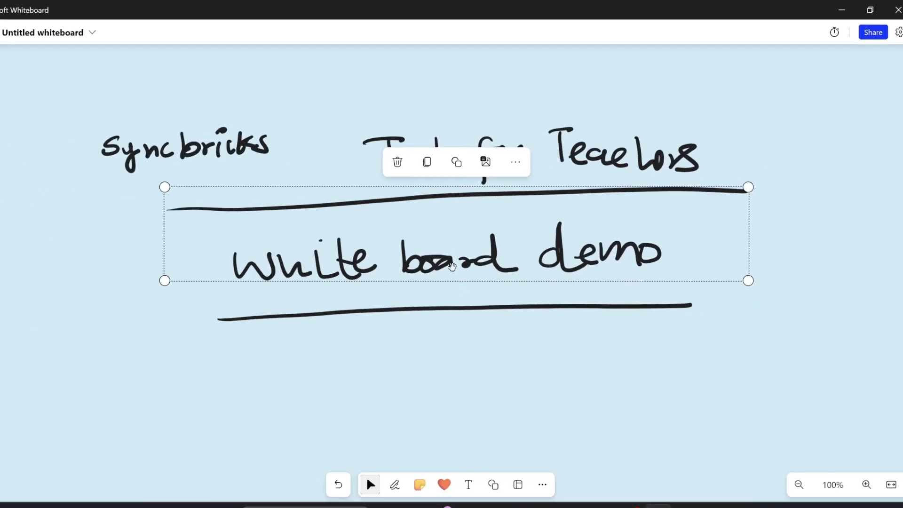
key(Delete)
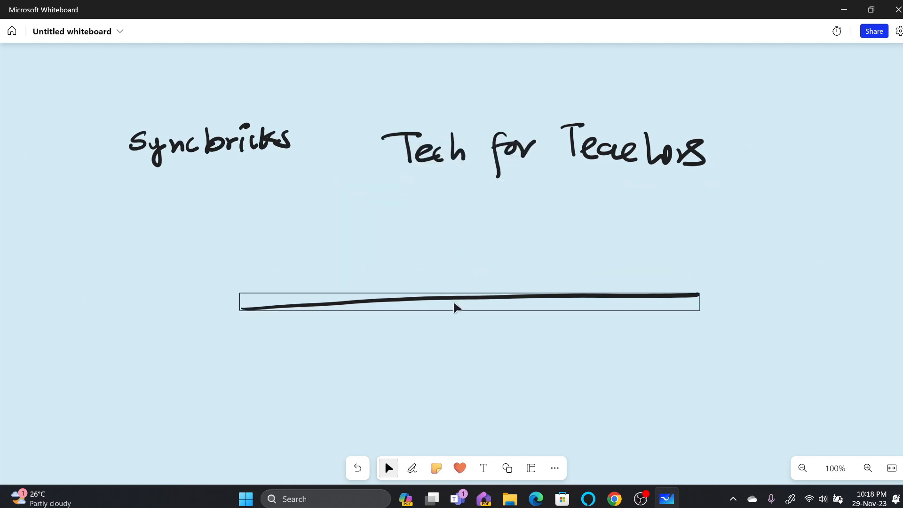
click(454, 306)
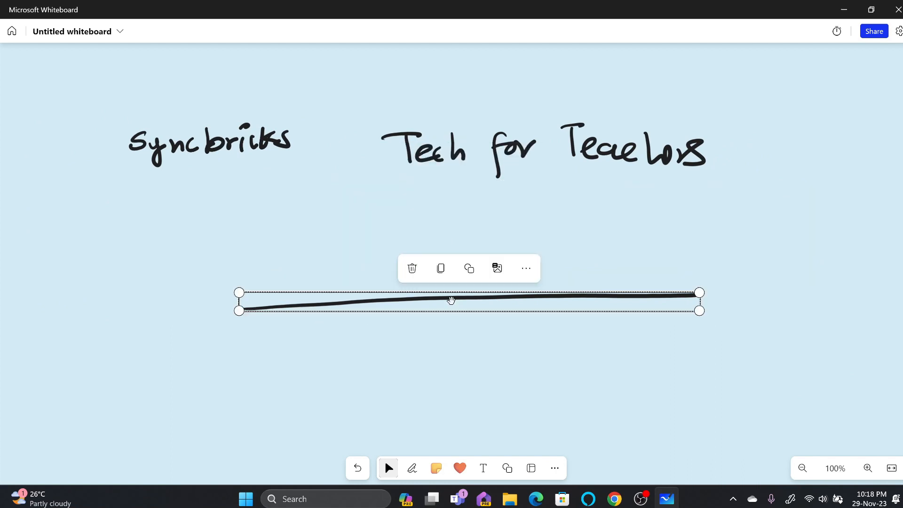
key(Delete)
- Delete the remaining handwritten title words "Tech", "for", "Teachers" and "Syncbricks" from the canvas
click(407, 144)
key(Delete)
click(492, 141)
key(Delete)
click(606, 150)
key(Delete)
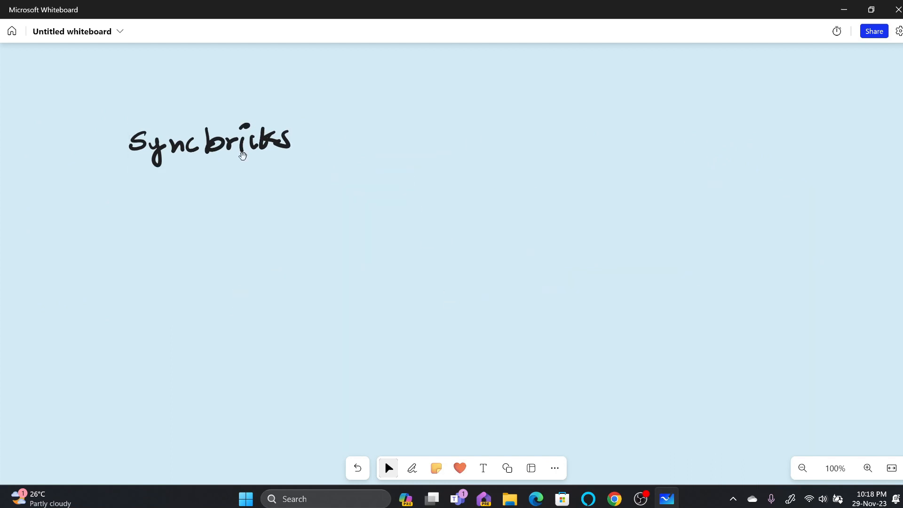
click(253, 141)
key(Delete)
- Set the whiteboard's background color to black
click(899, 31)
click(884, 98)
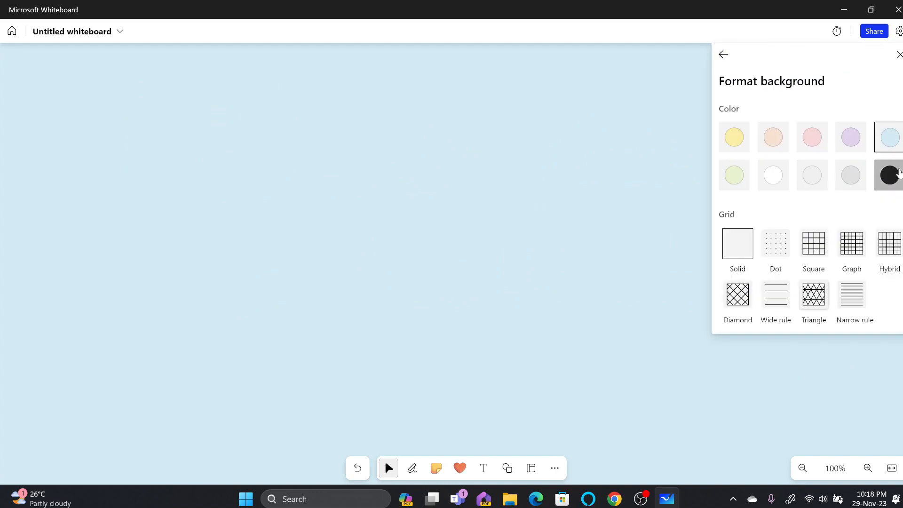
click(890, 176)
click(622, 251)
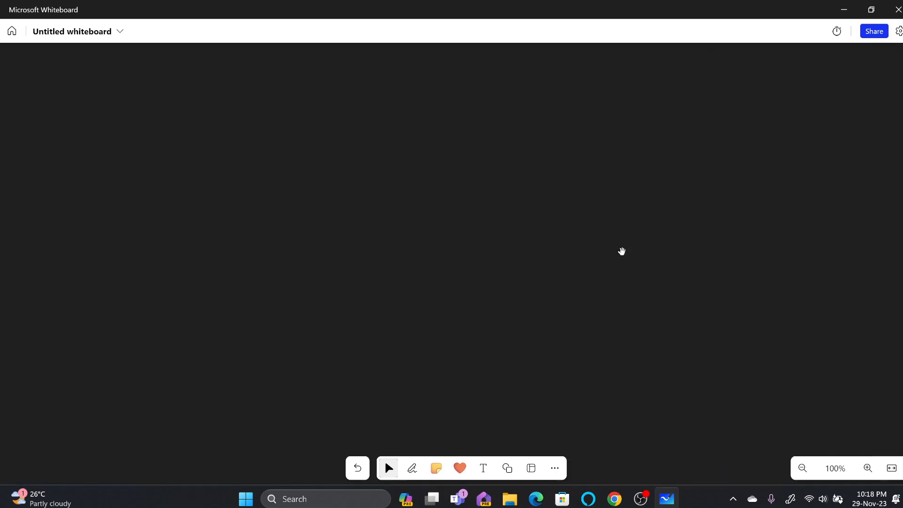
- Handwrite "Tech for Teachers" in yellow ink across the upper part of the canvas
click(410, 468)
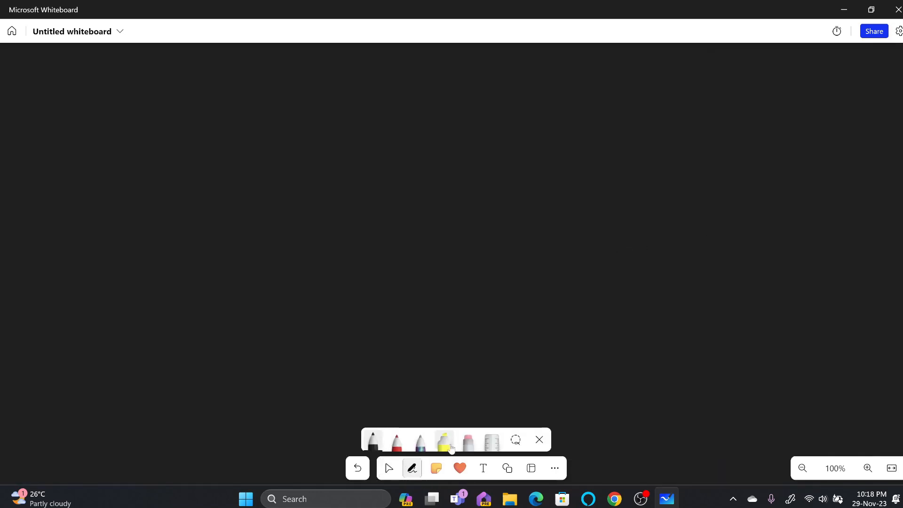
click(377, 444)
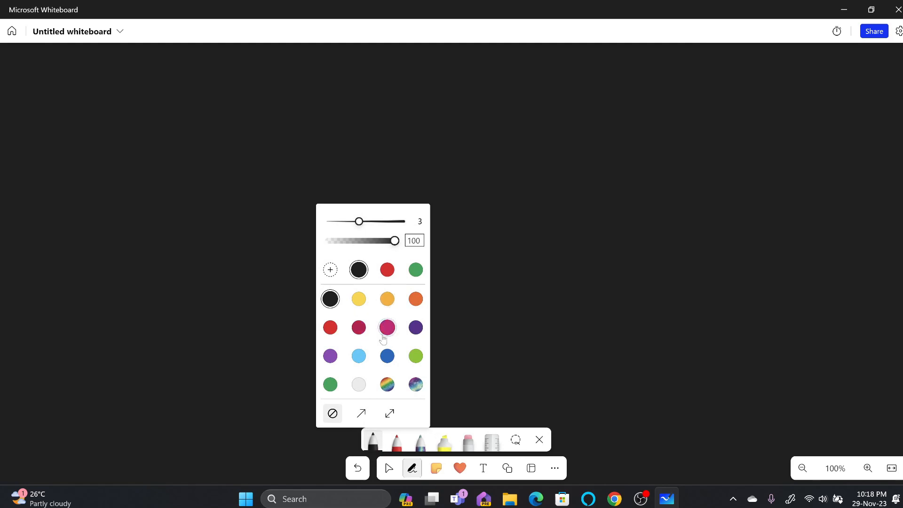
click(359, 299)
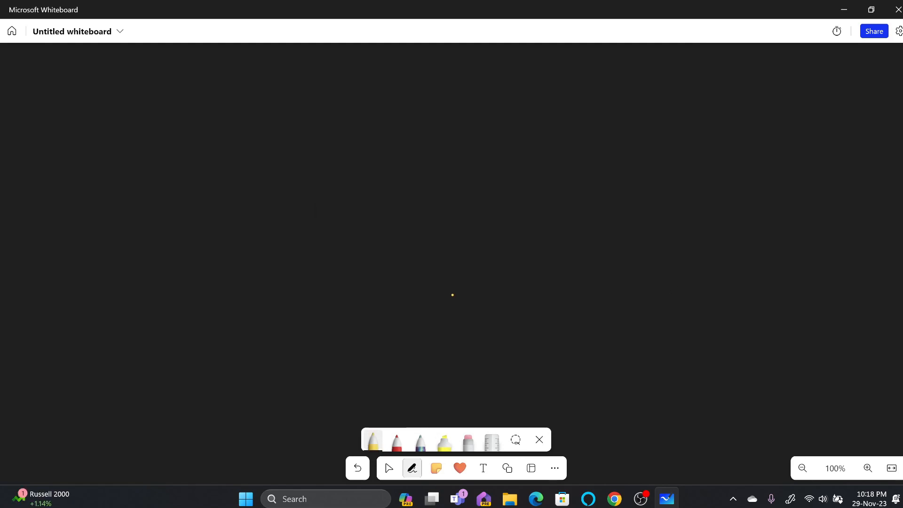
drag(277, 139, 291, 162)
drag(344, 139, 354, 161)
drag(399, 132, 388, 169)
drag(463, 118, 466, 156)
drag(477, 147, 547, 160)
drag(434, 113, 494, 111)
click(389, 468)
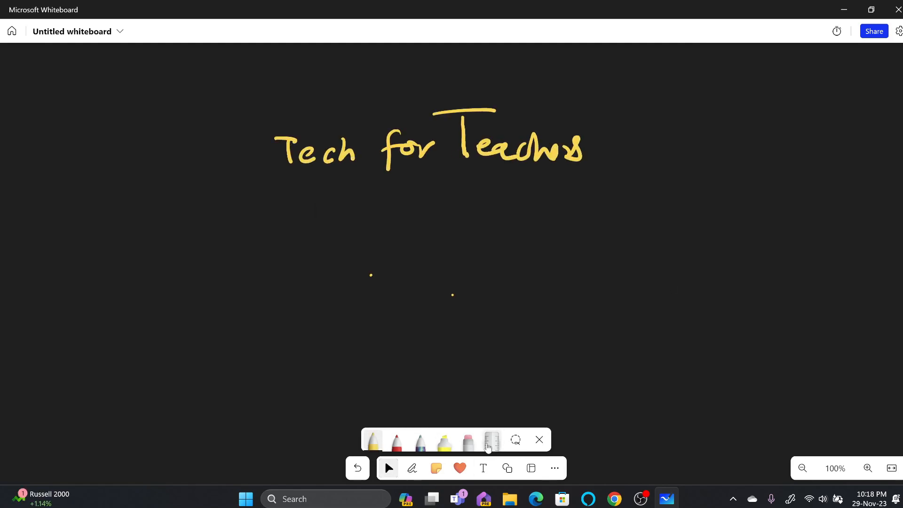
- Erase the yellow handwriting and the stray ink dots with the eraser
click(468, 443)
mouse_move(246, 155)
mouse_down()
mouse_move(373, 193)
mouse_move(558, 150)
mouse_up()
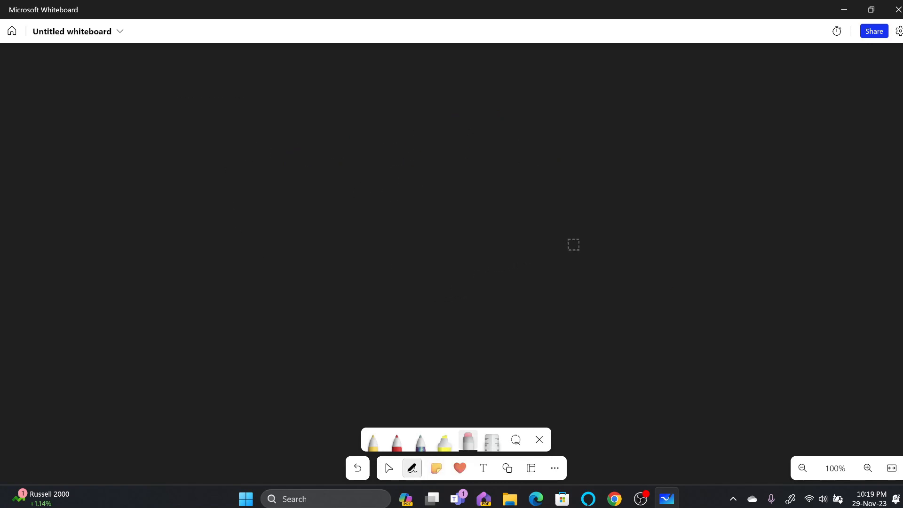
drag(312, 181, 388, 262)
drag(439, 212, 414, 306)
mouse_move(508, 196)
mouse_down()
mouse_move(544, 303)
mouse_move(570, 328)
mouse_up()
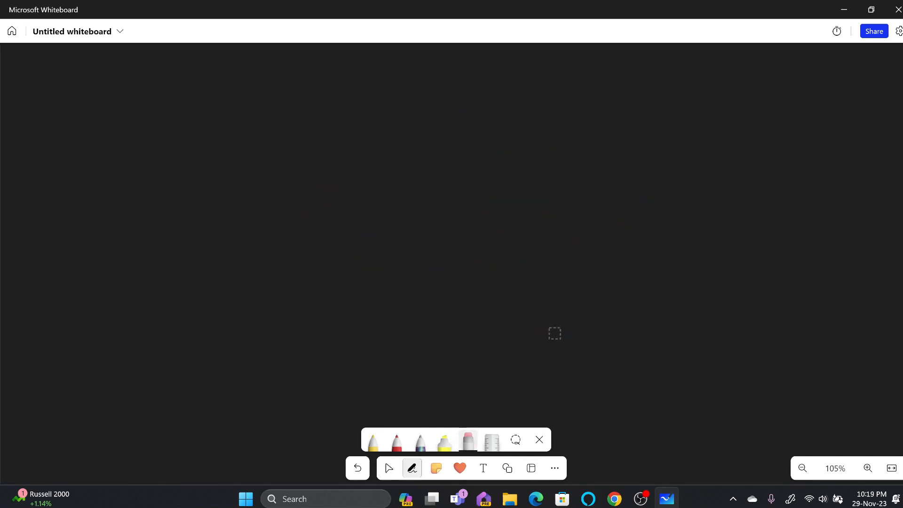
- Handwrite "Syncbricks" in white ink near the top of the canvas and underline it
click(373, 442)
drag(375, 222, 345, 224)
click(447, 222)
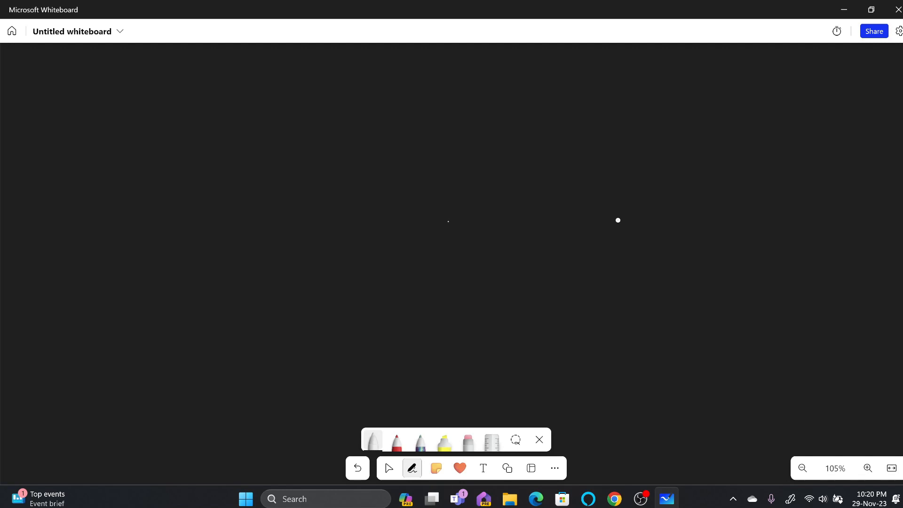
drag(288, 123, 435, 152)
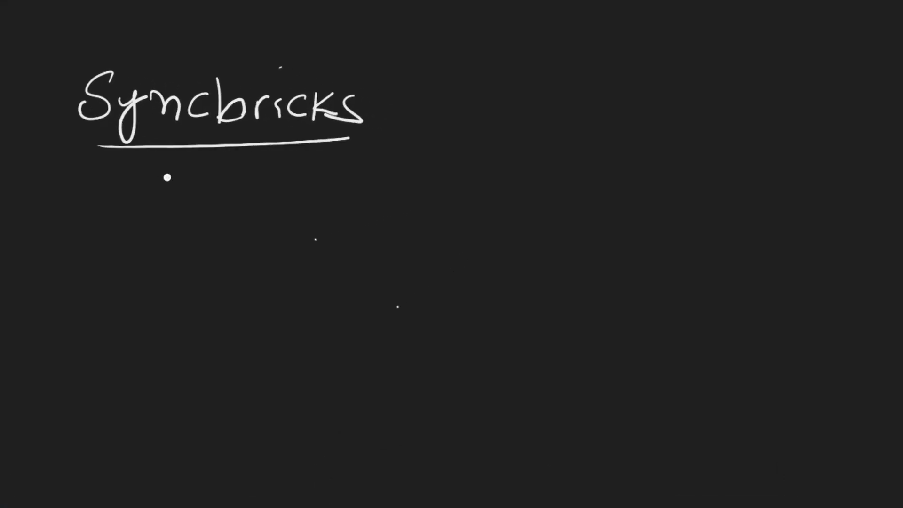
- Handwrite "Technology for Teachers" in white ink below the underlined "Syncbricks"
drag(313, 174, 434, 191)
drag(331, 207, 445, 186)
drag(501, 162, 557, 193)
drag(611, 157, 832, 228)
drag(849, 188, 821, 226)
- Handwrite "Learn How To Teach Online" in white ink as the next line of text
mouse_move(116, 272)
mouse_down()
mouse_move(167, 335)
mouse_move(319, 336)
mouse_up()
mouse_move(373, 294)
mouse_down()
mouse_move(451, 329)
mouse_move(489, 308)
mouse_move(398, 329)
mouse_move(480, 315)
mouse_up()
drag(369, 291, 365, 344)
mouse_move(400, 291)
mouse_down()
mouse_move(393, 331)
mouse_move(482, 303)
mouse_up()
drag(534, 283, 525, 339)
drag(508, 283, 546, 289)
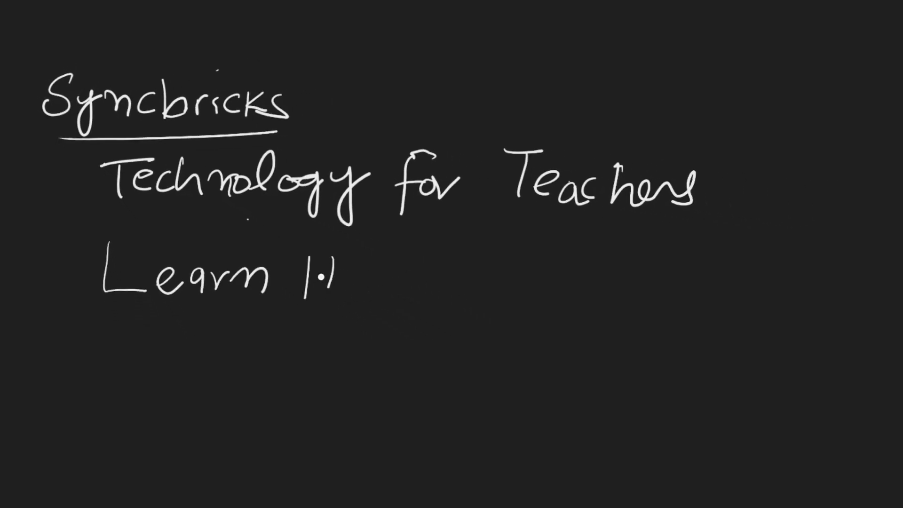
drag(498, 250, 541, 252)
drag(523, 252, 516, 283)
drag(691, 253, 694, 256)
drag(754, 261, 766, 294)
- Draw a long horizontal white line under the text and handwrite "Subcribe Now" below it, with everything after the S in yellow
drag(150, 342, 766, 338)
drag(206, 370, 174, 414)
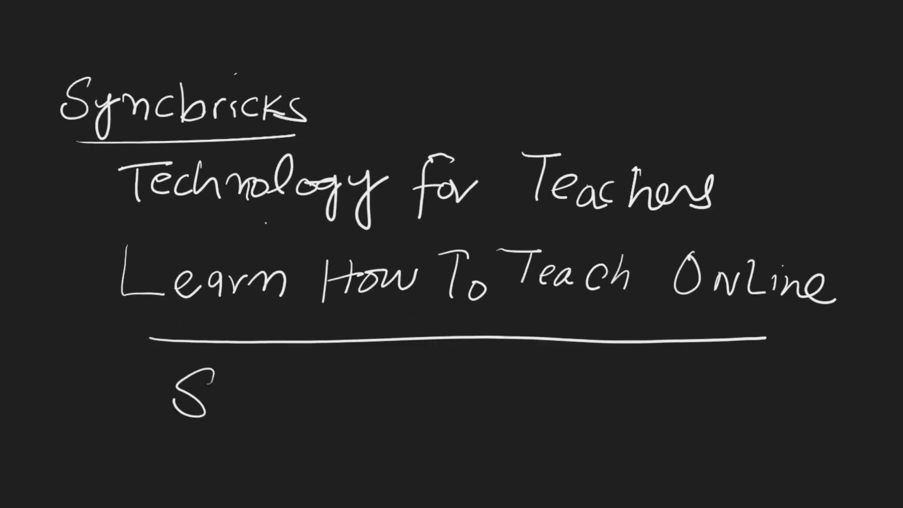
click(198, 339)
drag(219, 376, 252, 423)
drag(263, 371, 257, 416)
drag(317, 387, 303, 416)
drag(373, 387, 385, 420)
mouse_move(404, 360)
mouse_down()
mouse_move(405, 417)
mouse_move(482, 427)
mouse_up()
drag(533, 395, 590, 384)
drag(624, 386, 704, 387)
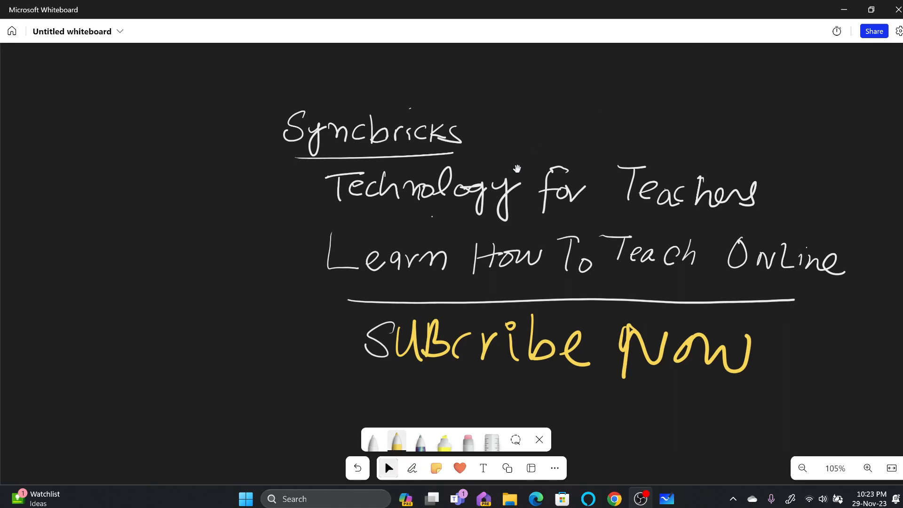
- Move "Syncbricks", its underline and the words "Technology", "Learn", "How" and "To" further left on the canvas
click(437, 138)
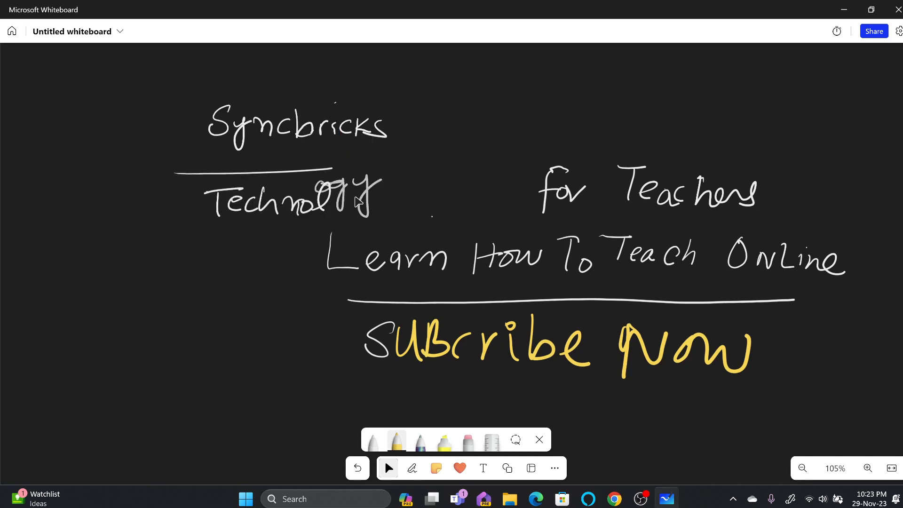
drag(360, 199, 379, 206)
drag(428, 264, 310, 265)
click(528, 263)
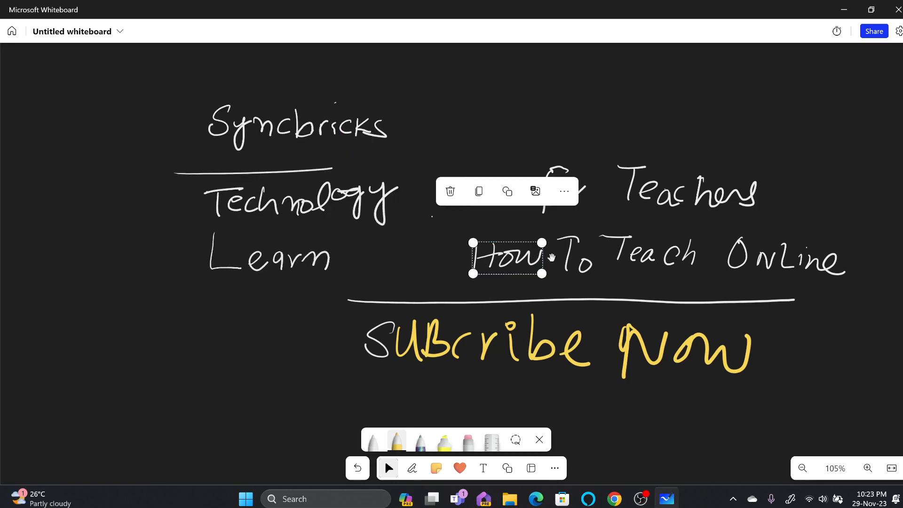
mouse_move(528, 264)
mouse_down()
mouse_move(357, 264)
mouse_move(407, 264)
mouse_up()
drag(574, 262, 463, 265)
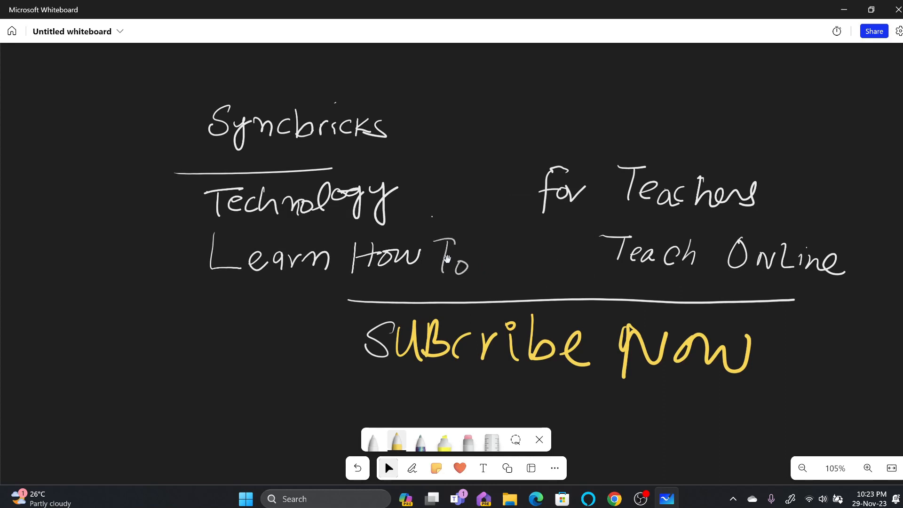
- Delete the handwritten "Subcribe Now" and the long horizontal line above it
click(509, 300)
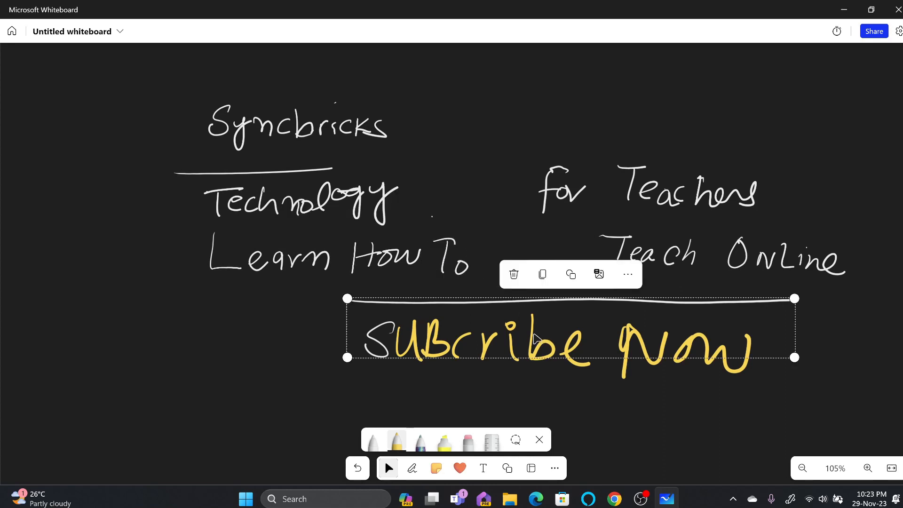
drag(533, 338, 454, 358)
key(Delete)
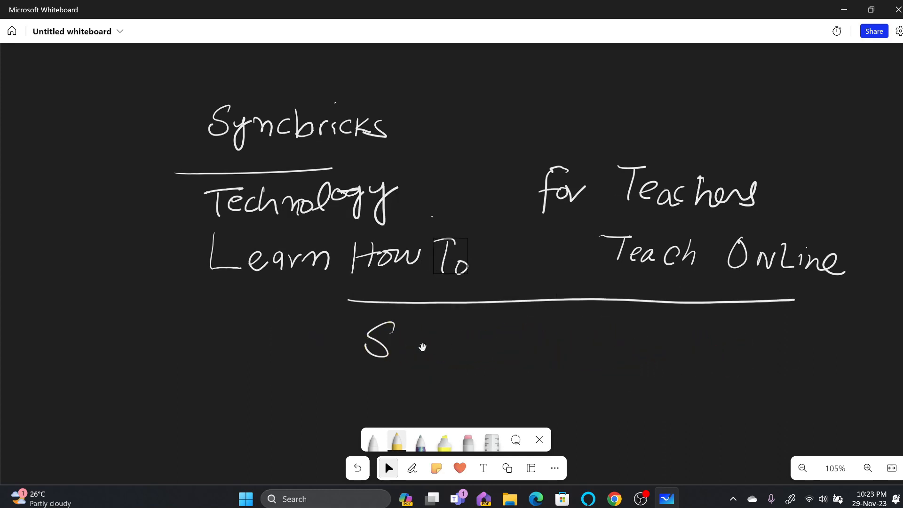
click(369, 353)
key(Delete)
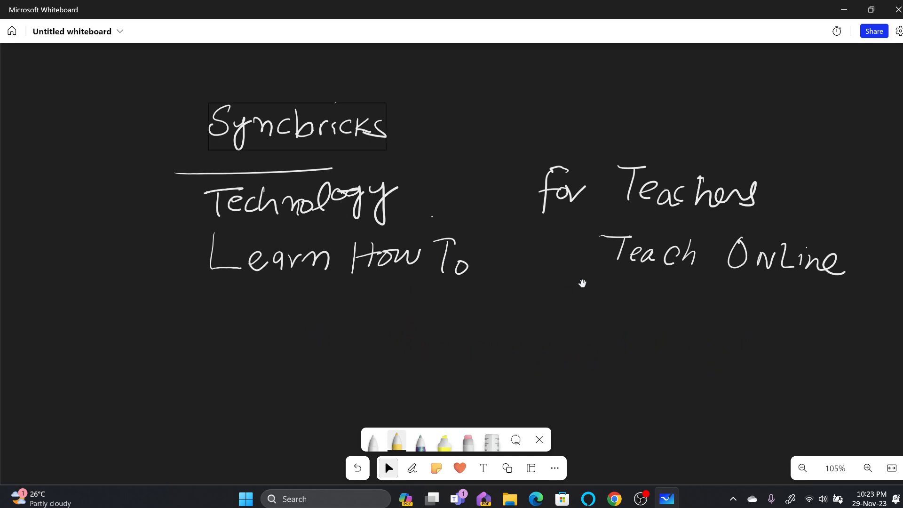
- Move "Syncbricks" to the canvas's upper-left corner and delete its underline and all the other handwritten words
drag(297, 127, 176, 75)
drag(254, 170, 149, 139)
drag(268, 205, 169, 166)
drag(385, 257, 447, 208)
key(Delete)
drag(397, 244, 420, 253)
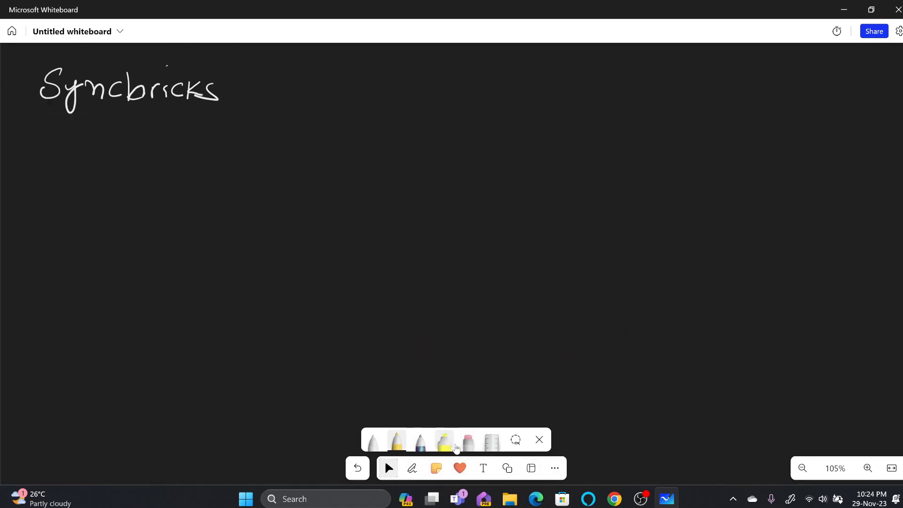
- Draw a straight diagonal white line along the edge of the ruler at 45° near the middle of the canvas, and hide the ruler
click(492, 441)
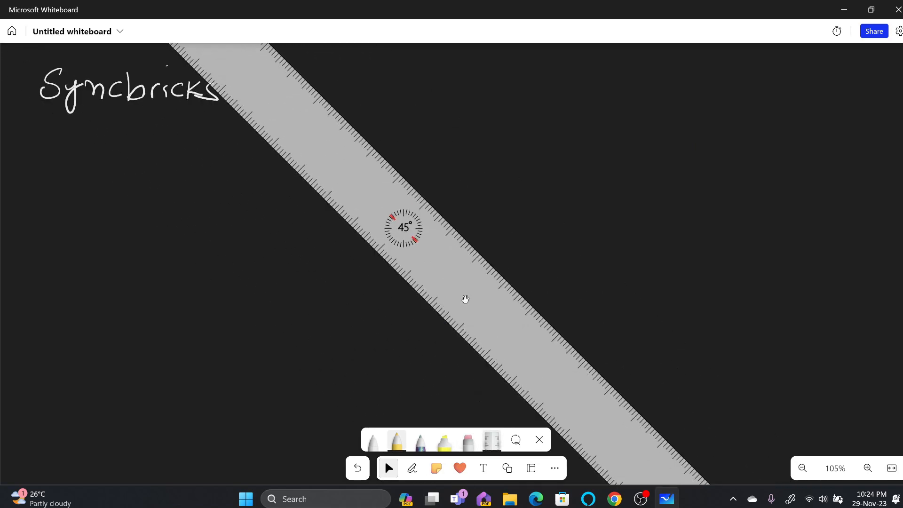
drag(465, 299, 447, 329)
click(397, 440)
click(349, 170)
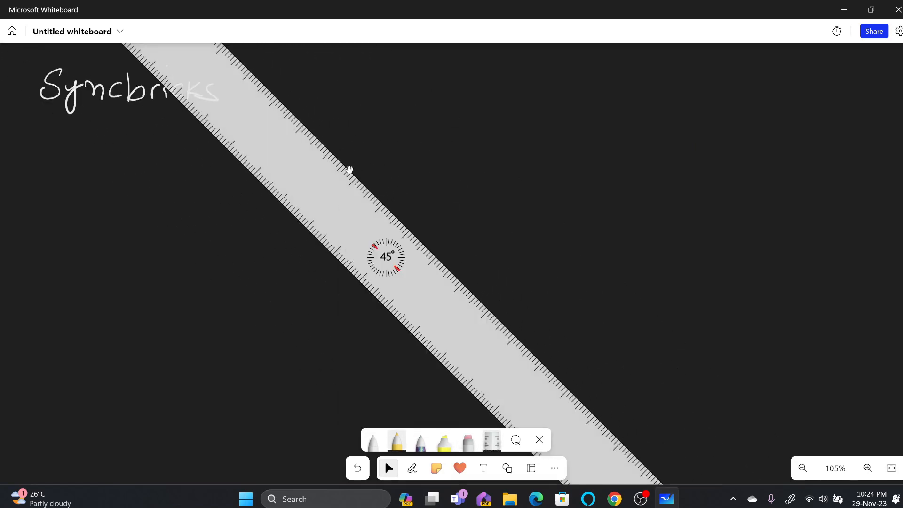
mouse_move(349, 169)
mouse_down()
mouse_move(368, 203)
mouse_move(319, 212)
mouse_up()
drag(329, 221, 371, 226)
click(373, 441)
drag(382, 164, 566, 348)
drag(501, 328, 435, 381)
click(491, 441)
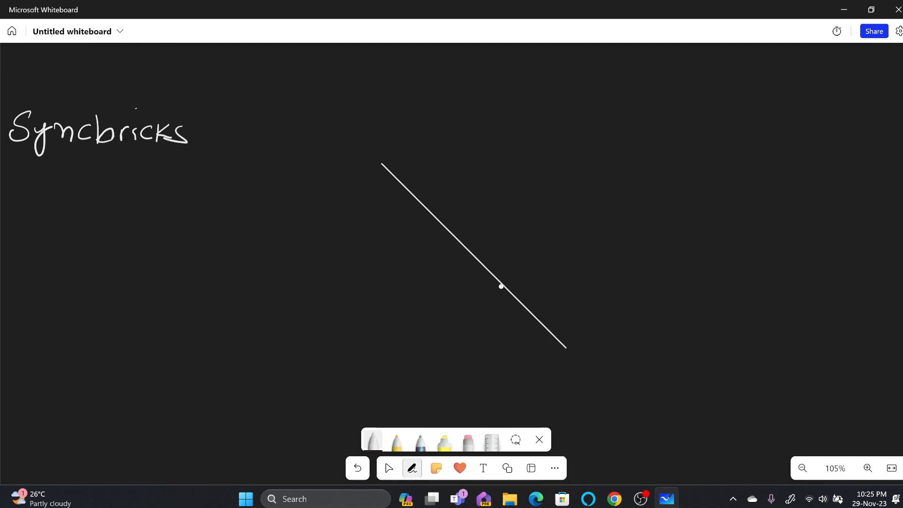
- Move the diagonal line to the upper-right area of the canvas and "Syncbricks" up into the upper-left corner
click(388, 468)
click(469, 250)
drag(469, 250, 330, 299)
drag(424, 386, 446, 410)
click(400, 178)
drag(338, 302, 826, 130)
drag(99, 134, 103, 82)
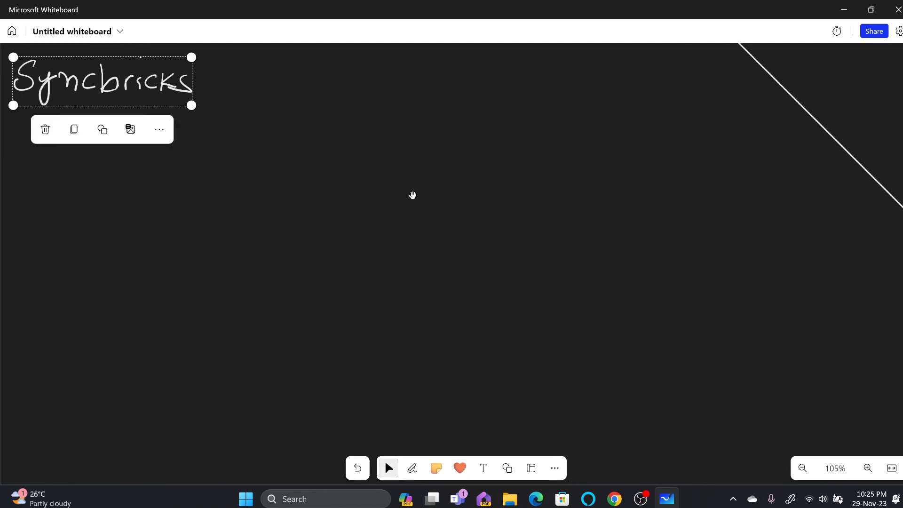
- Add a green sticky note at the upper right reading "Note 1 : Use whiteboard" and "Note 2 : Subscribe to channel"
click(436, 468)
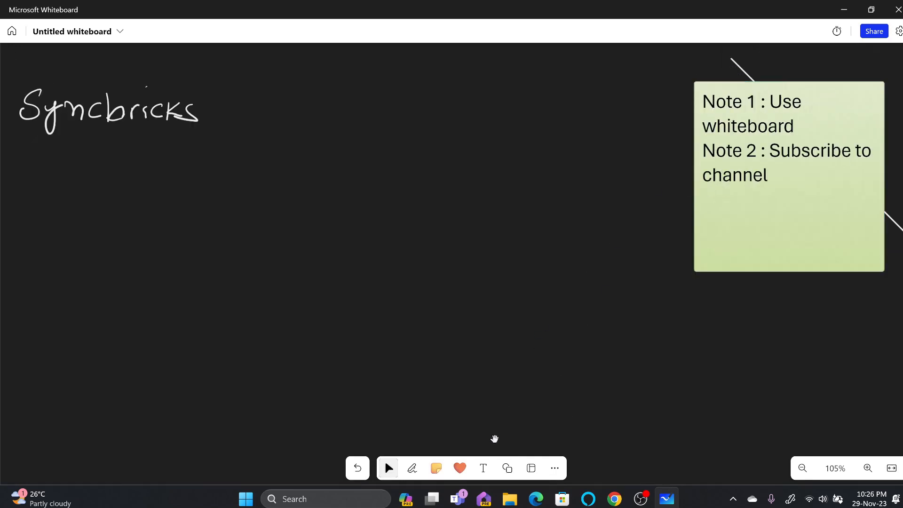
- Place green check mark reactions beside Note 1 and Note 2 and after the handwritten "Syncbricks"
click(458, 471)
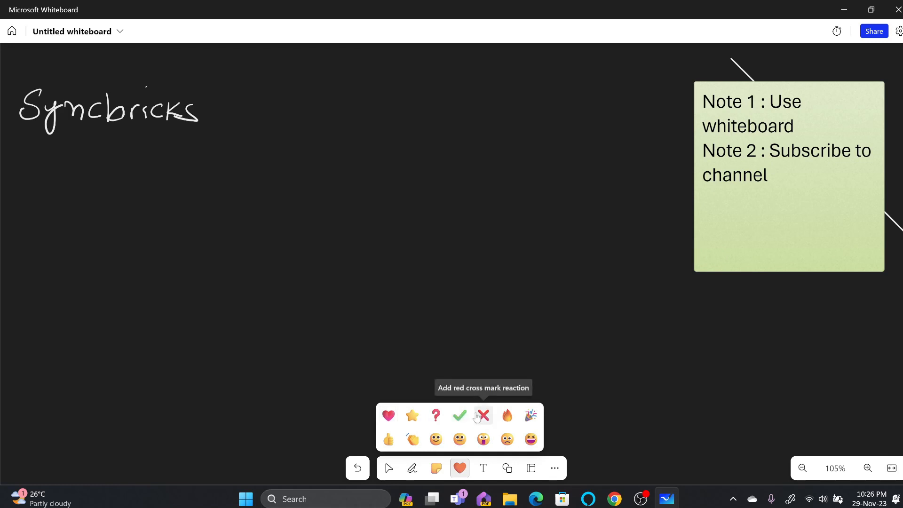
click(461, 416)
click(701, 148)
click(694, 101)
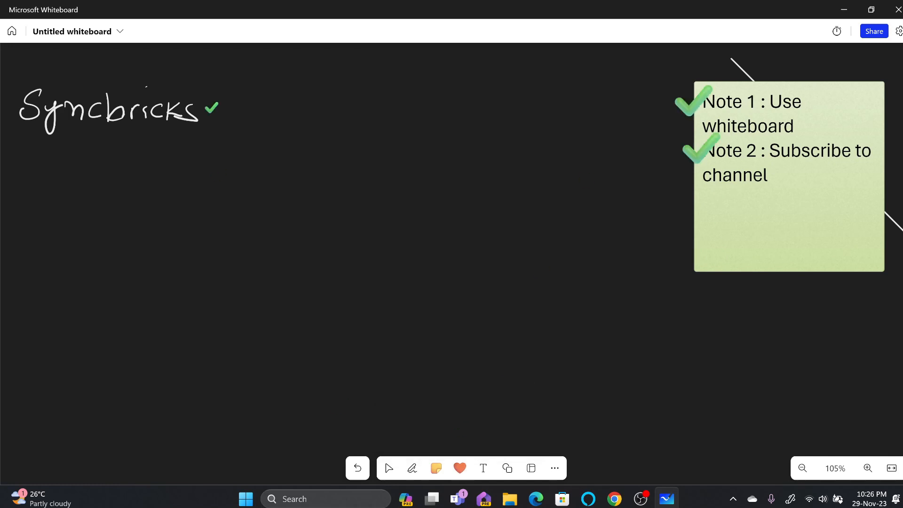
click(212, 107)
- Place a laughing face reaction above the sticky note's upper-left corner
click(455, 472)
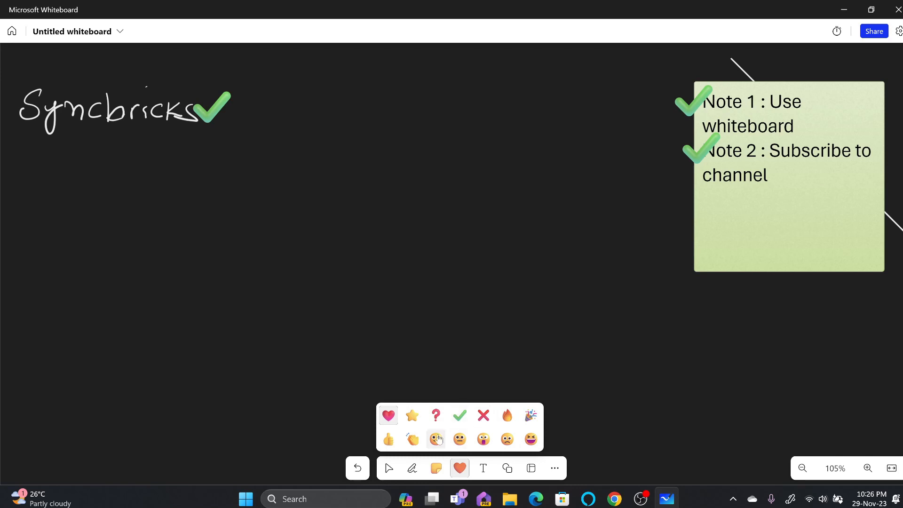
click(530, 438)
click(678, 72)
click(460, 468)
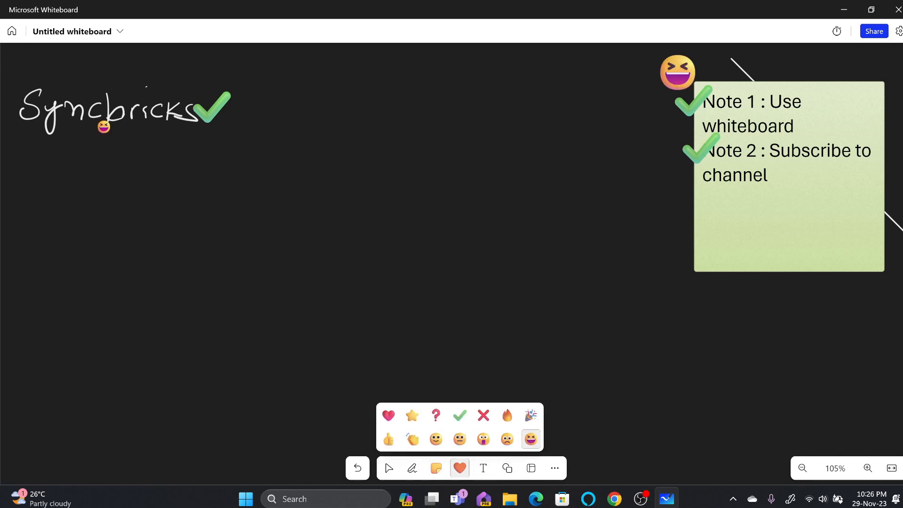
- Add the text "Tech for Teachers" in orange and place it between "Syncbricks" and the sticky note
click(483, 468)
click(87, 168)
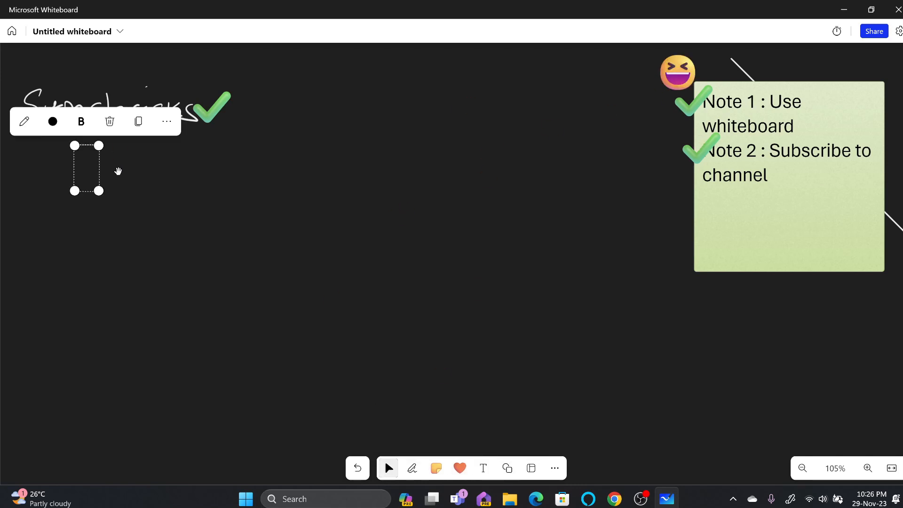
scroll(118, 171, up, 1)
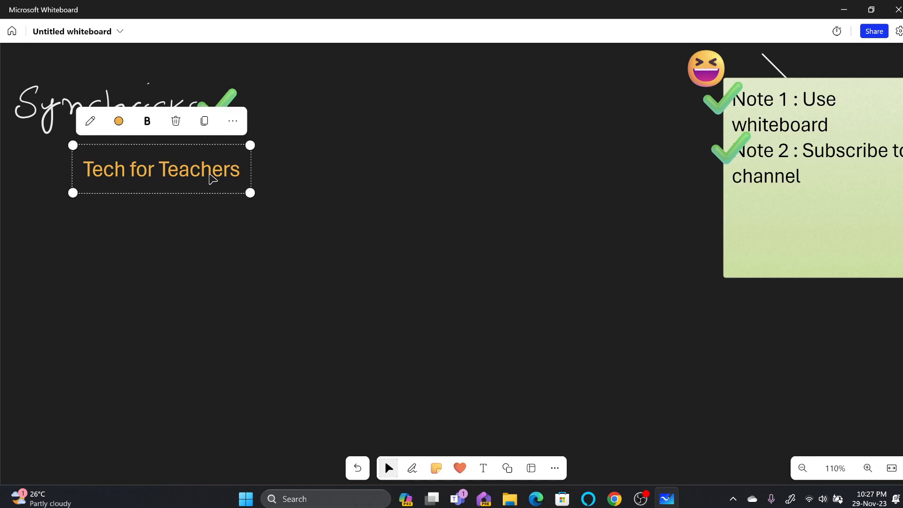
drag(212, 178, 416, 105)
- Insert a light green block arrow with an orange outline below "Syncbricks", labelled "Scenario 1" in bold
click(507, 468)
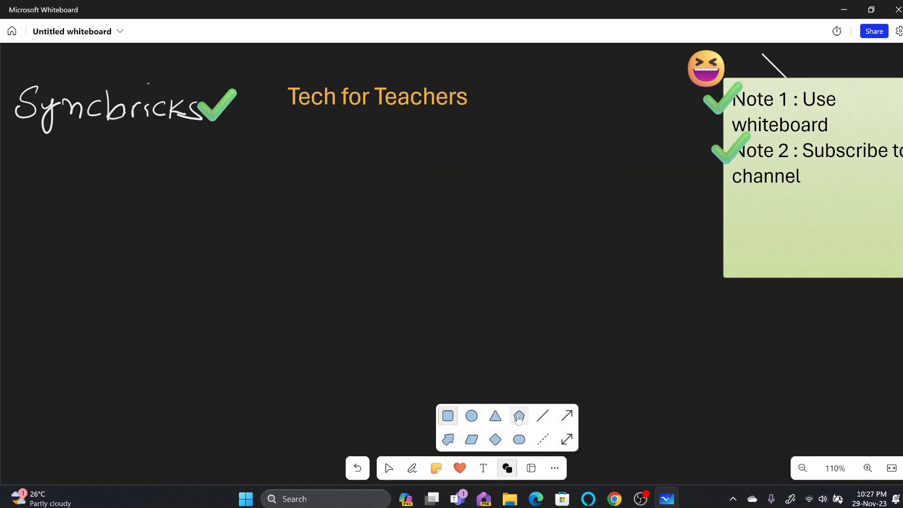
click(448, 440)
mouse_move(66, 175)
mouse_down()
mouse_move(116, 215)
mouse_move(140, 178)
mouse_up()
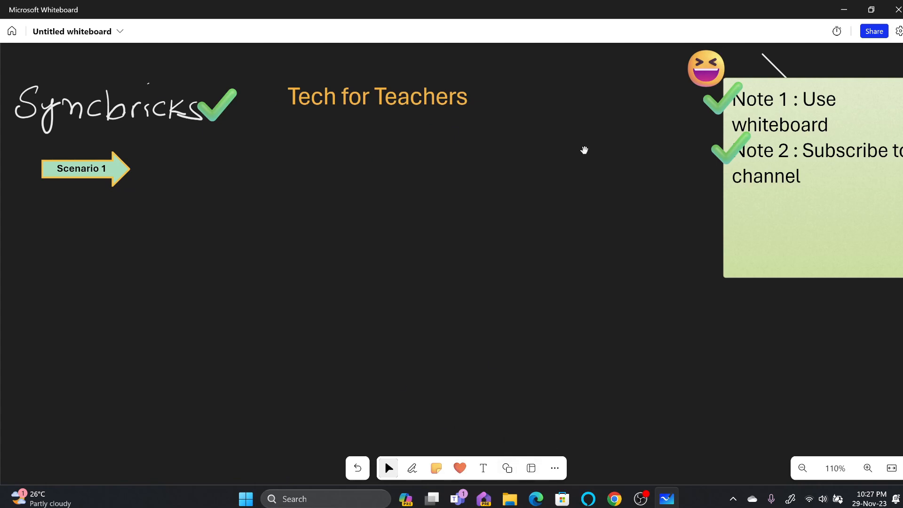
- View the recommended whiteboard templates and close the template gallery without choosing one
click(531, 468)
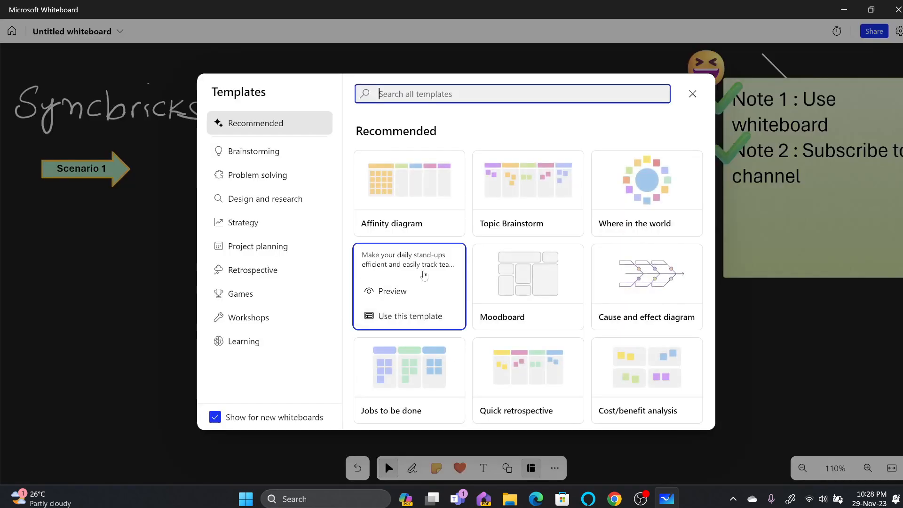
click(692, 94)
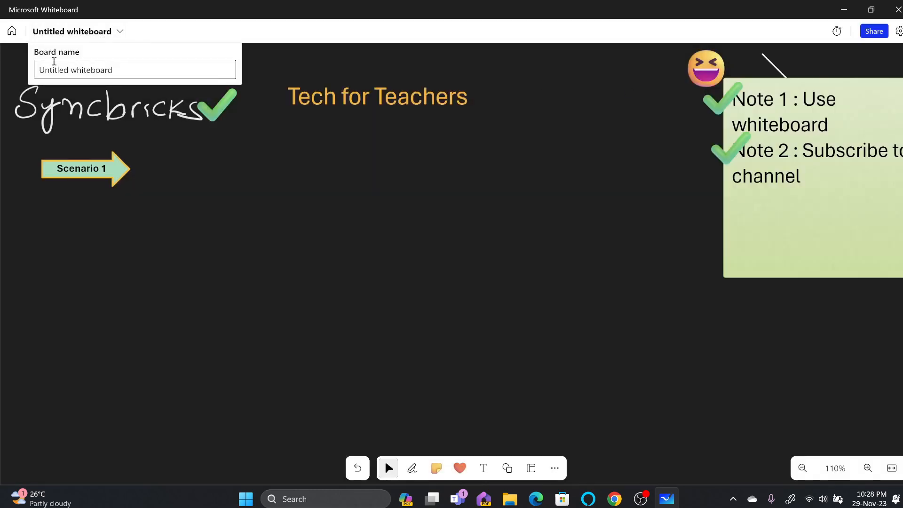
- Create a new whiteboard from the Learning template "Sort nouns, verbs and adjectives"
click(12, 31)
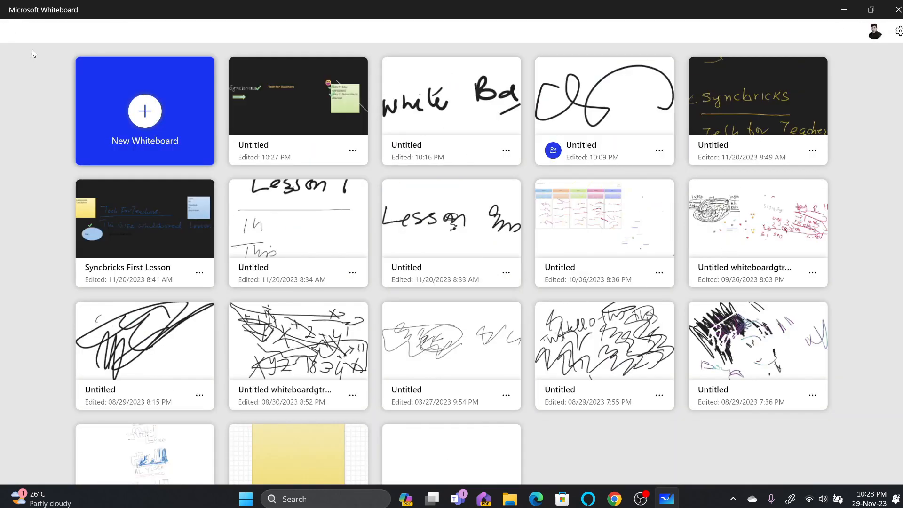
click(135, 112)
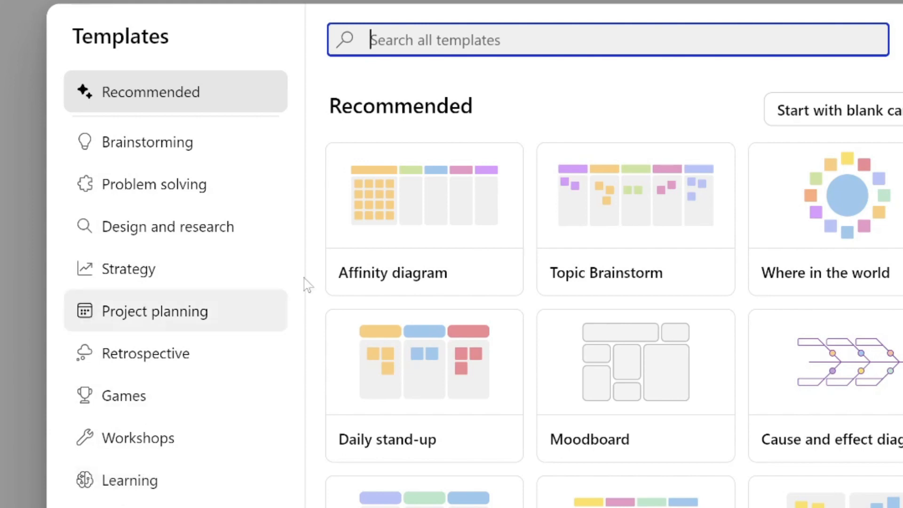
click(149, 480)
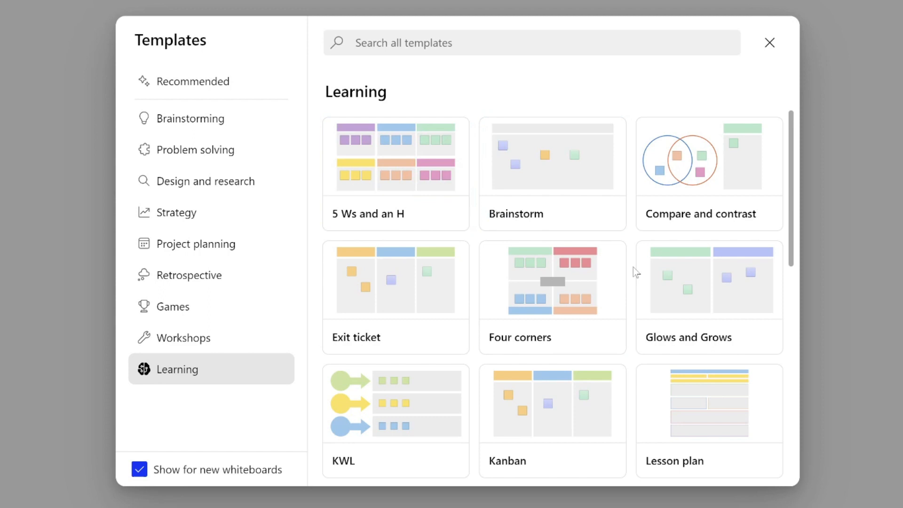
scroll(673, 240, down, 1)
scroll(673, 240, down, 10)
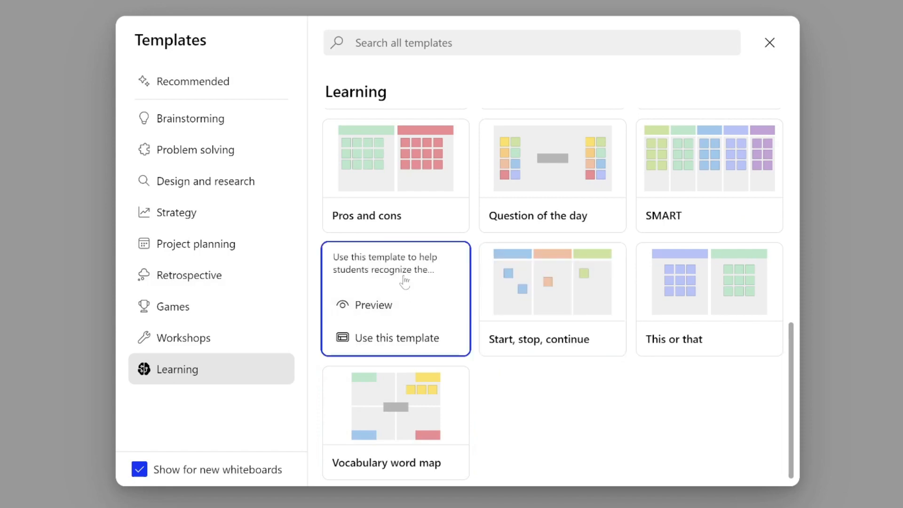
mouse_move(393, 257)
click(395, 336)
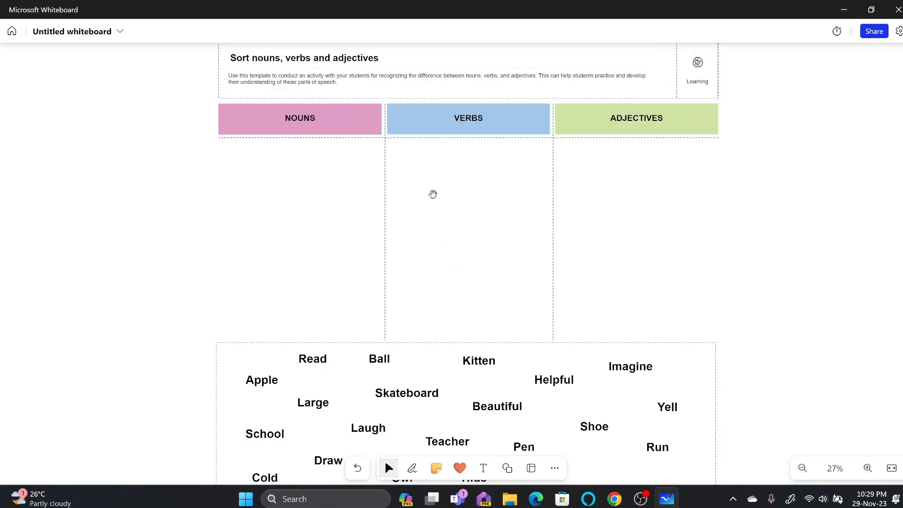
- Sort the words Apple, Ball, Kitten and Shoe under Nouns, and Read and Run under Verbs
drag(368, 346, 339, 294)
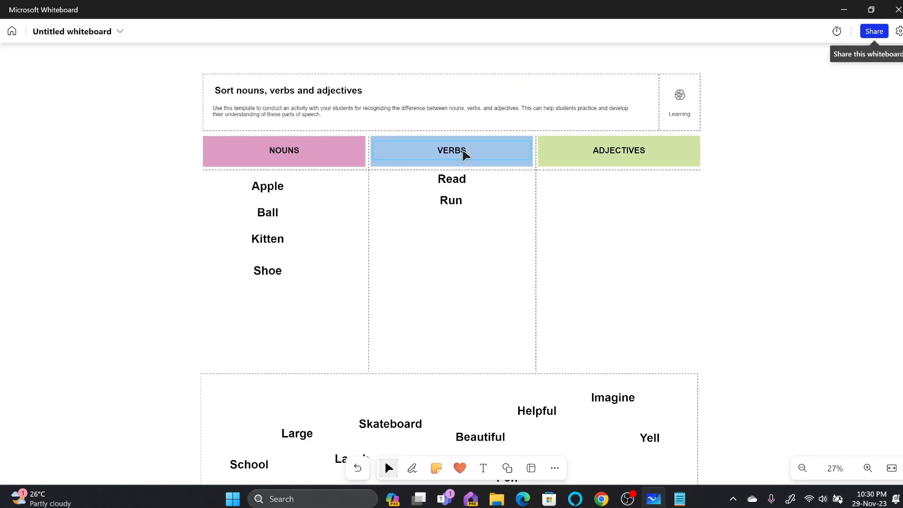
- Show the whiteboard timer, run its countdown briefly, then pause and reset it
click(836, 36)
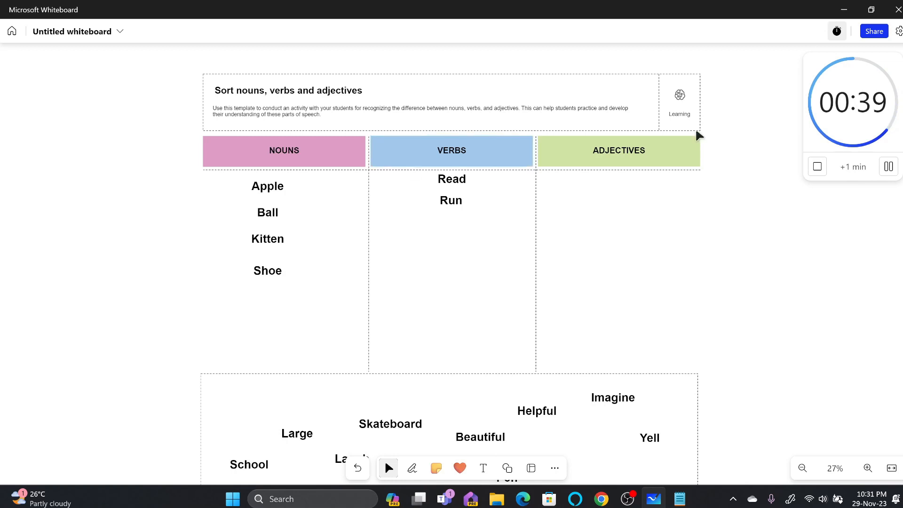
click(889, 167)
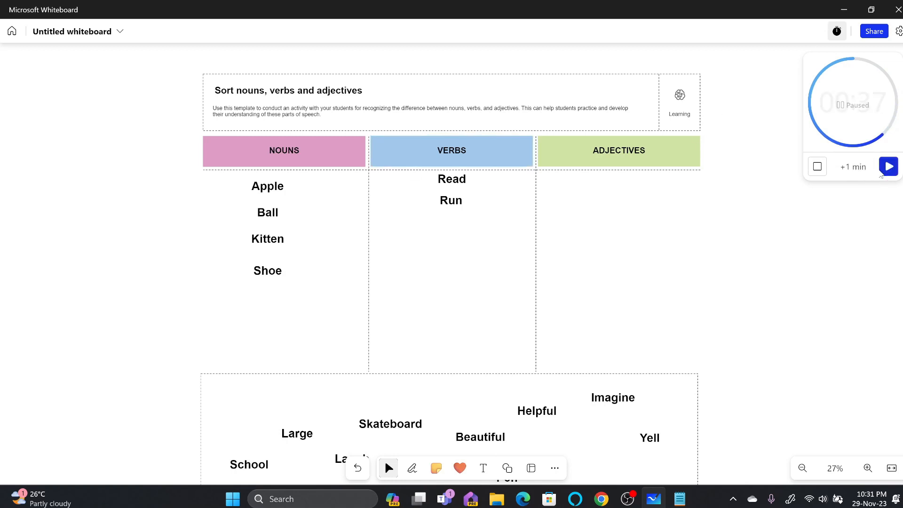
click(818, 167)
- Insert the blue and orange S logo image, shrink it and place it just left of the template's title box
scroll(433, 242, down, 2)
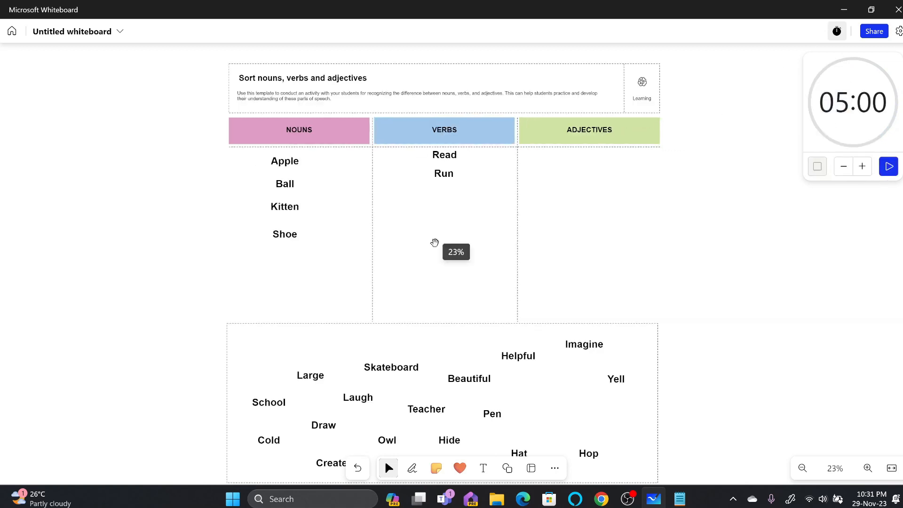
click(555, 469)
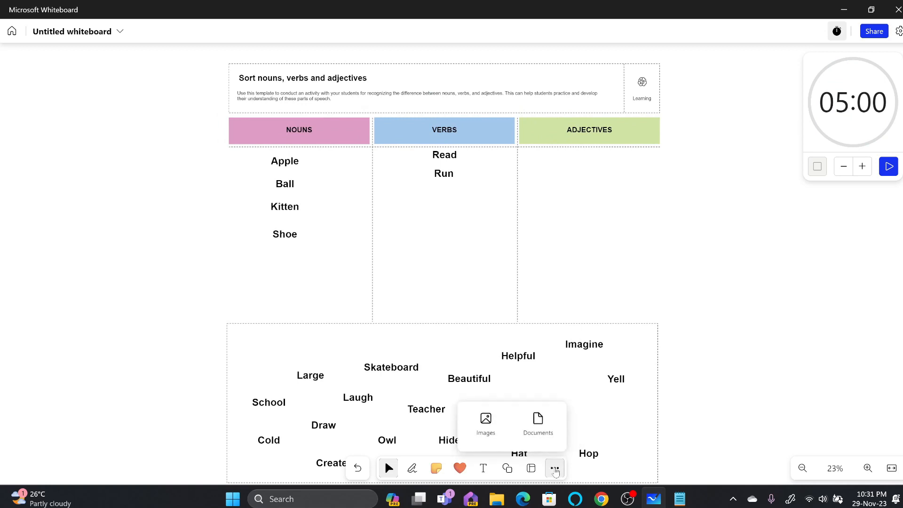
click(486, 423)
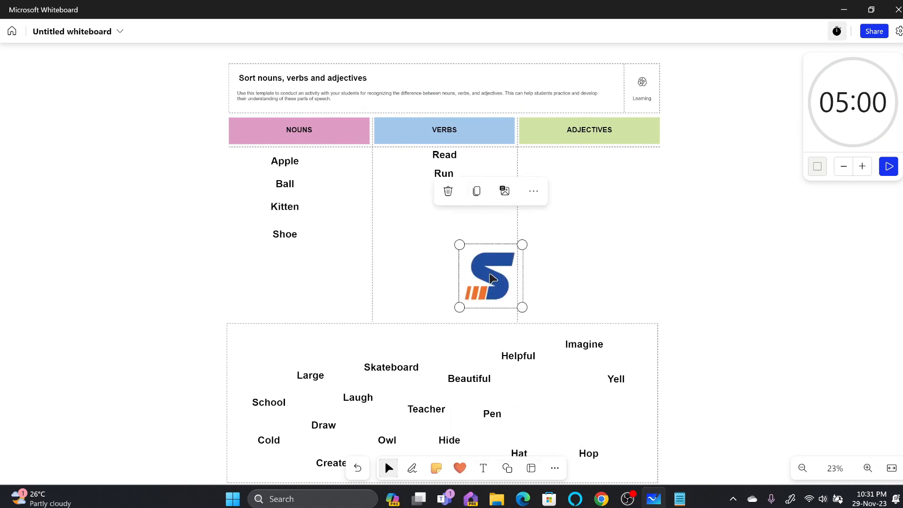
drag(489, 276, 645, 92)
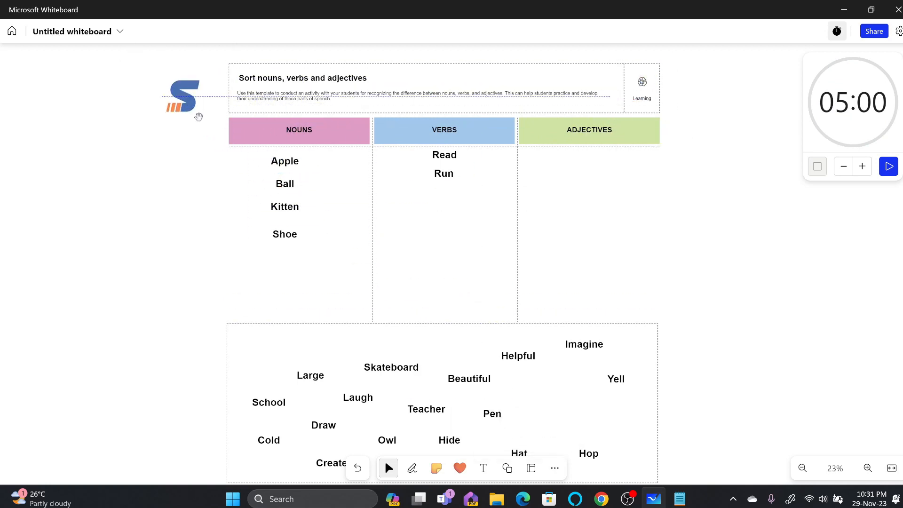
drag(198, 115, 205, 120)
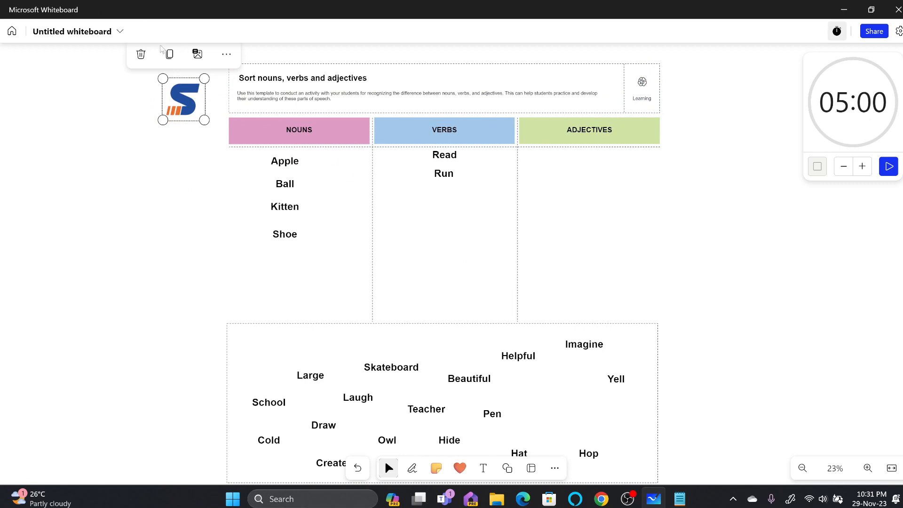
click(205, 136)
- Open the option for inserting a document into the whiteboard
click(554, 468)
click(538, 423)
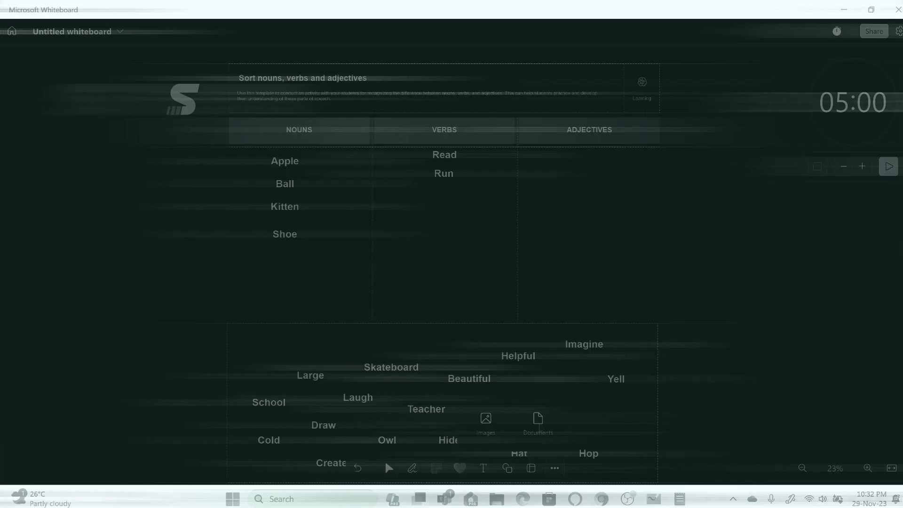
click(415, 267)
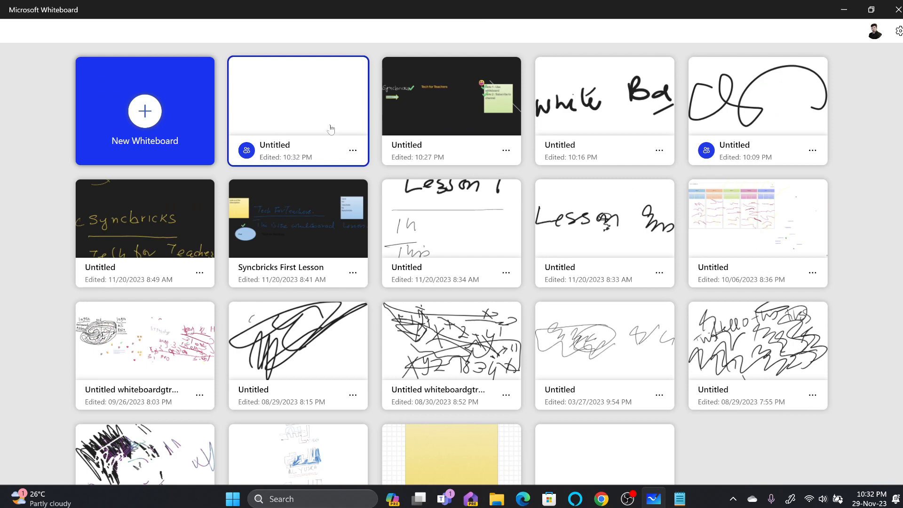
- Open the dark "Syncbricks" whiteboard and export it as a PDF
click(449, 113)
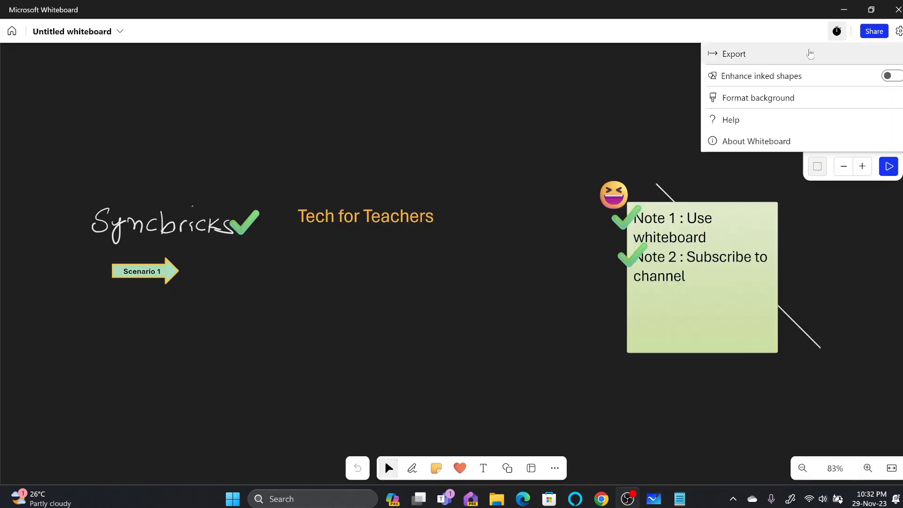
click(810, 53)
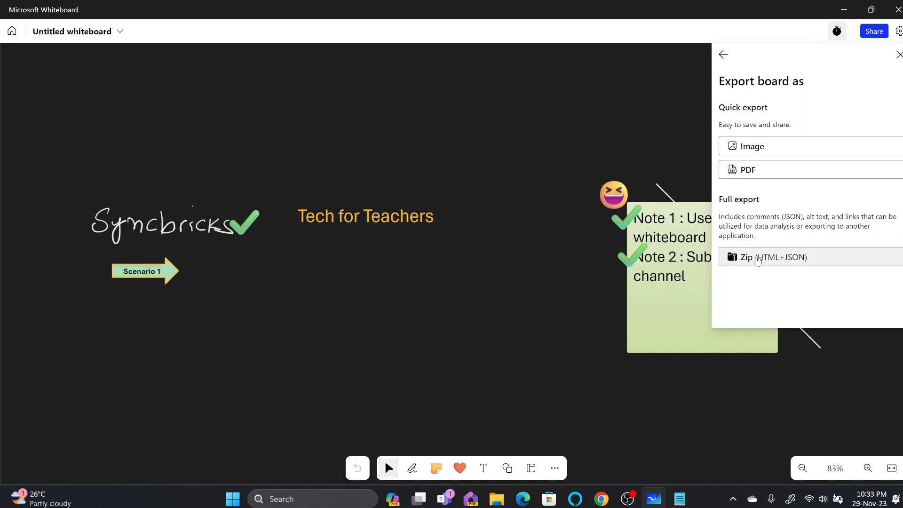
click(745, 171)
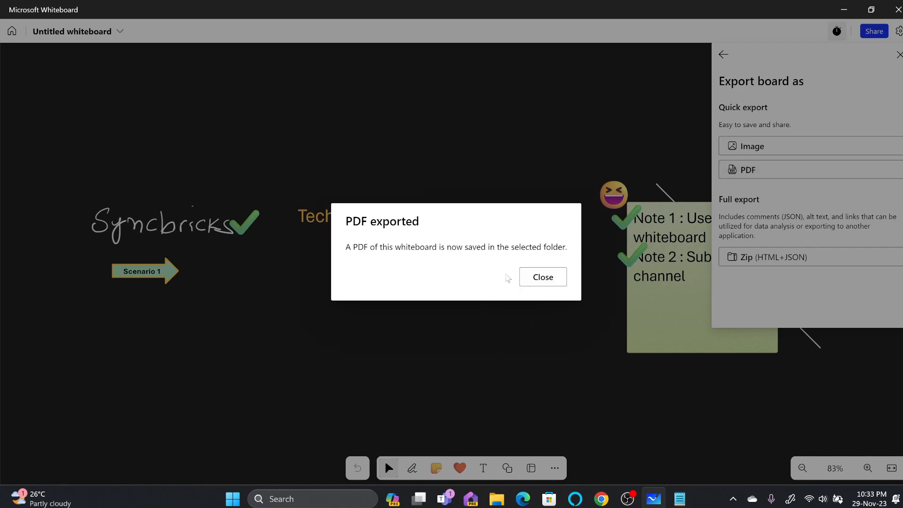
click(543, 277)
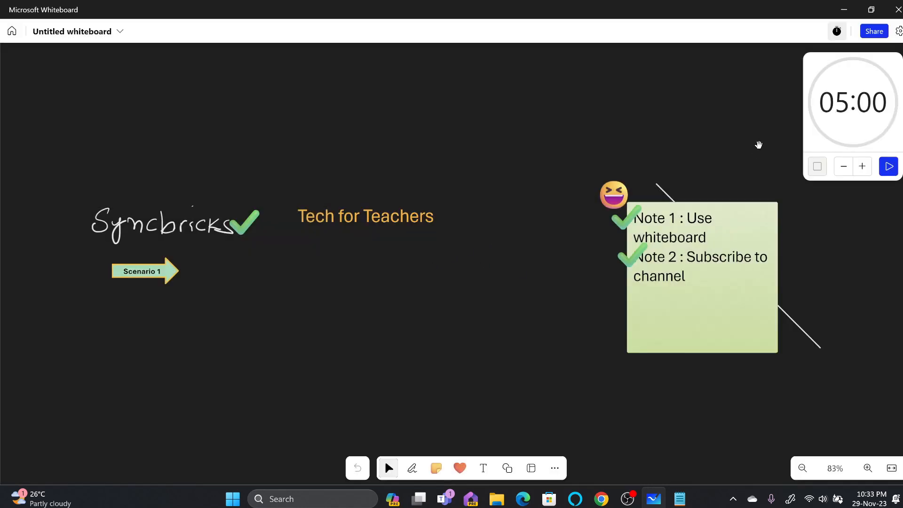